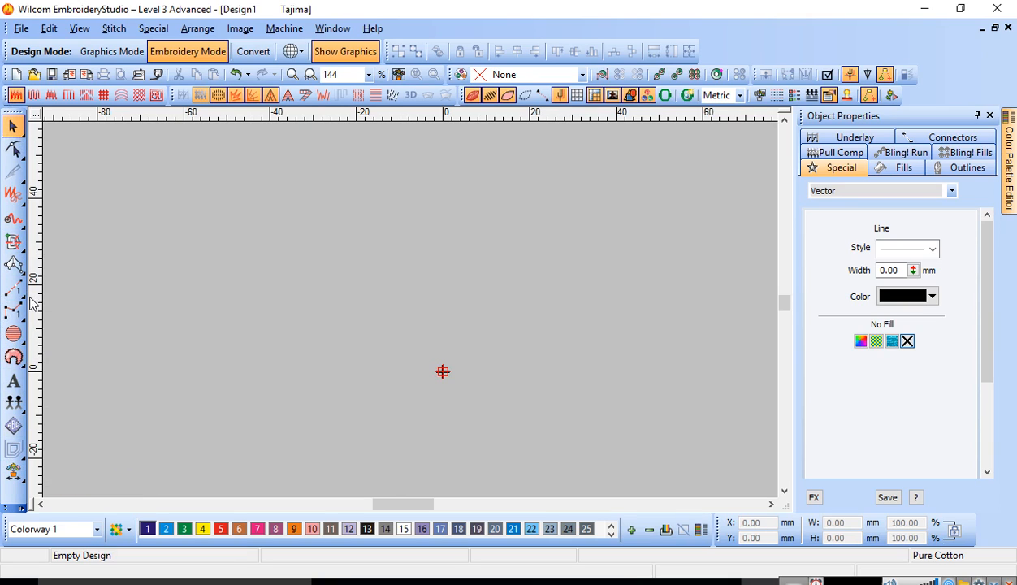
{"action": "left_click", "coordinate": [19, 154]}
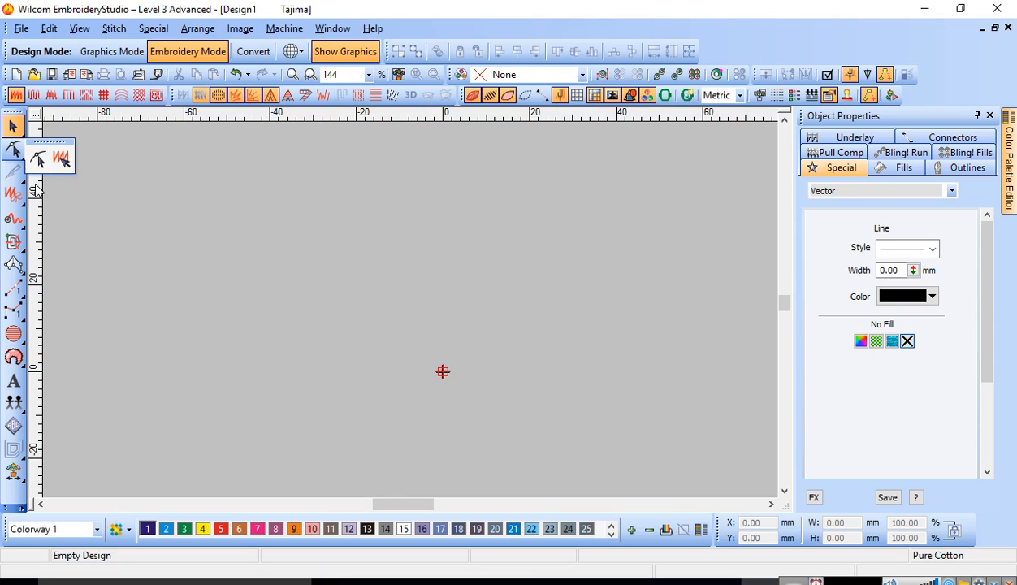
{"action": "mouse_move", "coordinate": [27, 188]}
{"action": "mouse_move", "coordinate": [26, 210]}
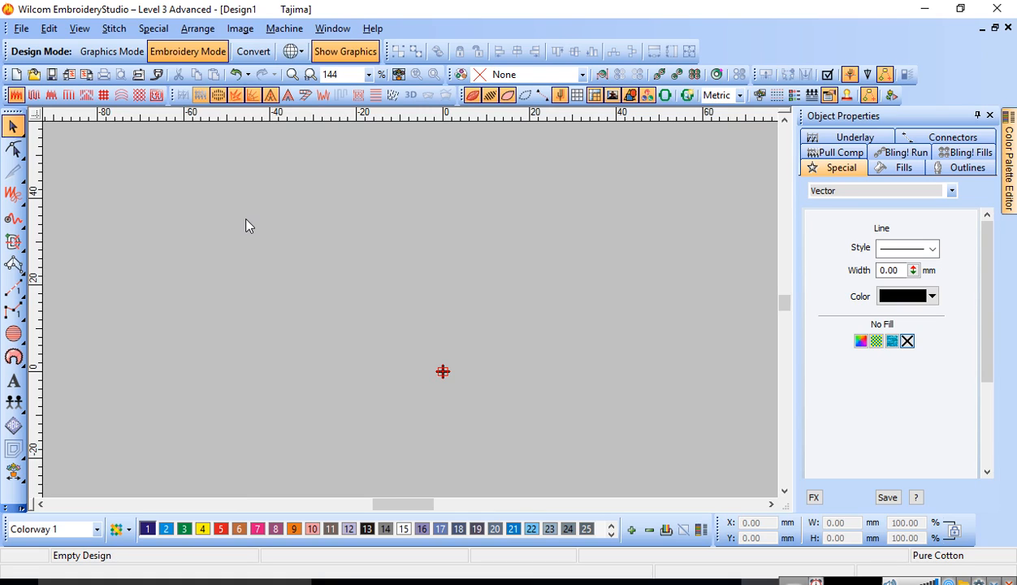
Step: Digitize a curved satin column about 47 mm long with Input A, using three point pairs and tapering its width toward the lower end
{"action": "key", "text": "a"}
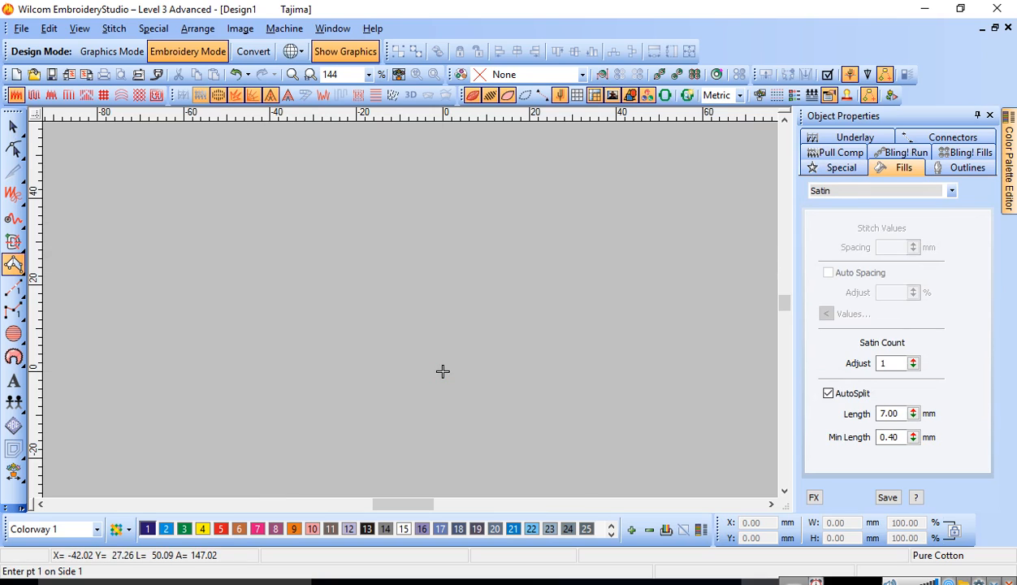
{"action": "left_click", "coordinate": [264, 310]}
{"action": "left_click", "coordinate": [262, 284]}
{"action": "left_click", "coordinate": [350, 309]}
{"action": "left_click", "coordinate": [353, 271]}
{"action": "left_click", "coordinate": [453, 336]}
{"action": "left_click", "coordinate": [466, 312]}
{"action": "key", "text": "Return"}
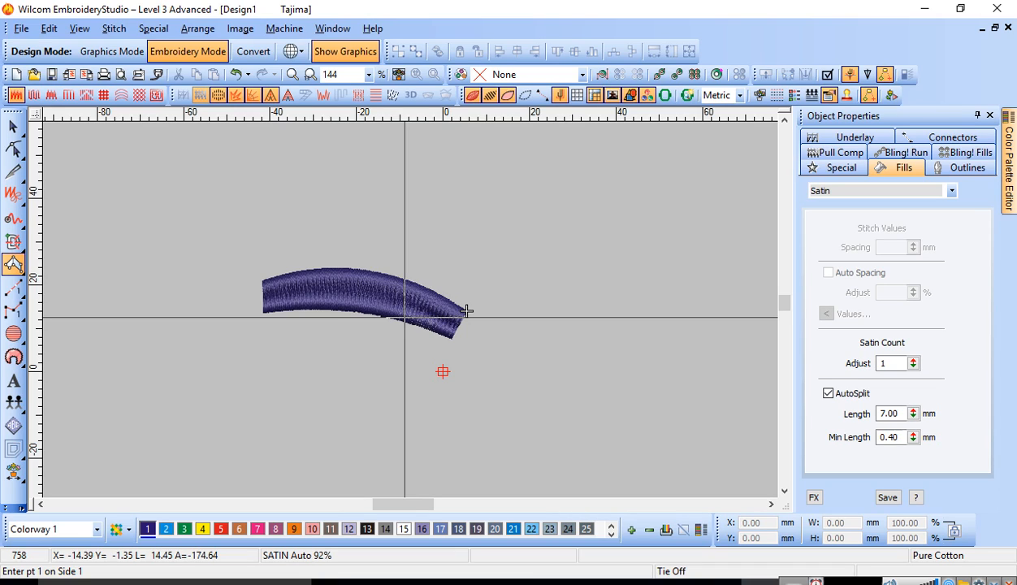
{"action": "key", "text": "c"}
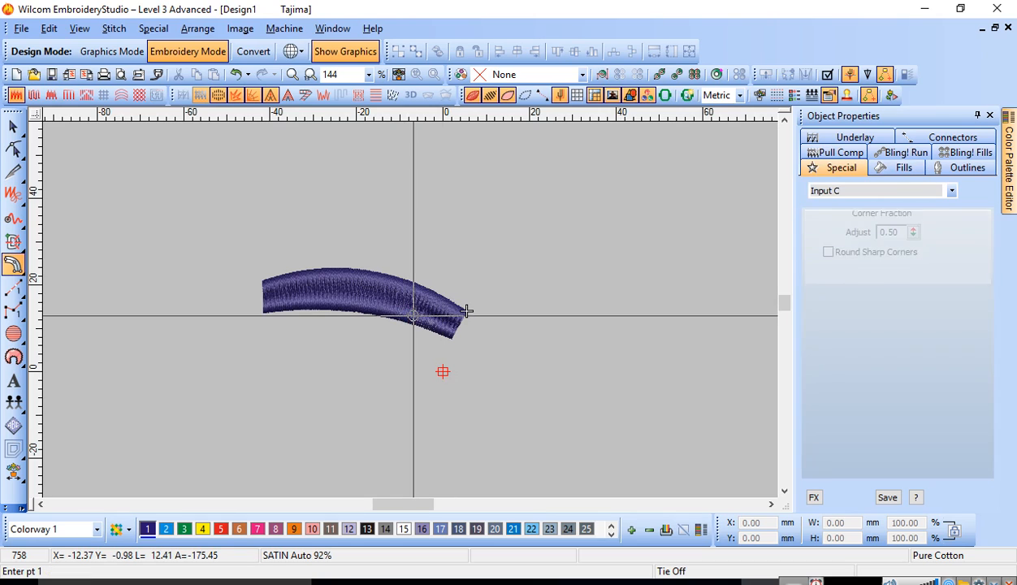
{"action": "left_click", "coordinate": [168, 255]}
{"action": "left_click", "coordinate": [329, 221]}
{"action": "left_click", "coordinate": [518, 348]}
{"action": "left_click", "coordinate": [277, 461]}
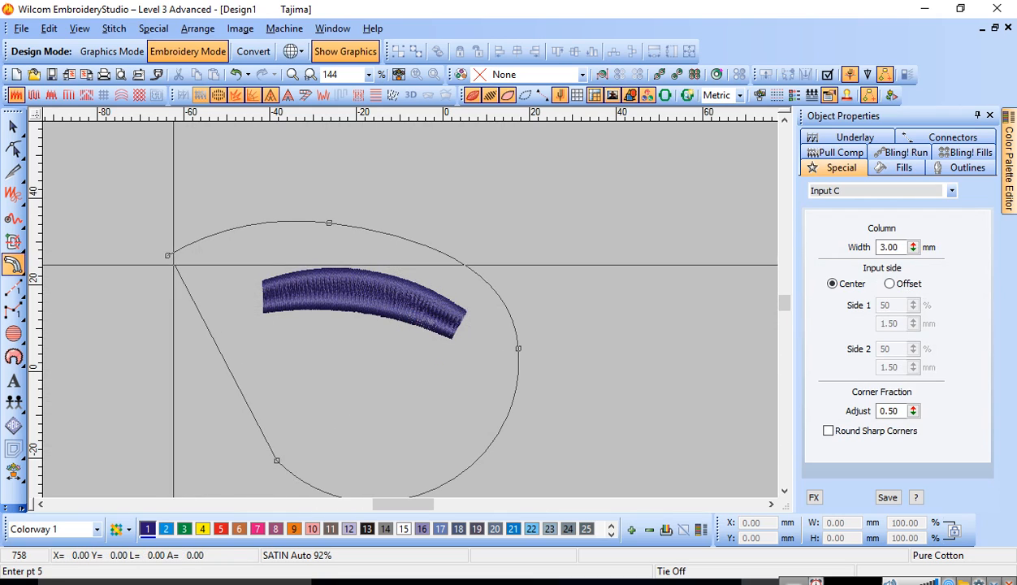
{"action": "key", "text": "BackSpace"}
{"action": "key", "text": "Escape"}
Step: Digitize a closed satin ring about 58 mm wide around the curved column with Input C at 3.00 mm column width
{"action": "left_click", "coordinate": [353, 430]}
{"action": "left_click", "coordinate": [214, 318]}
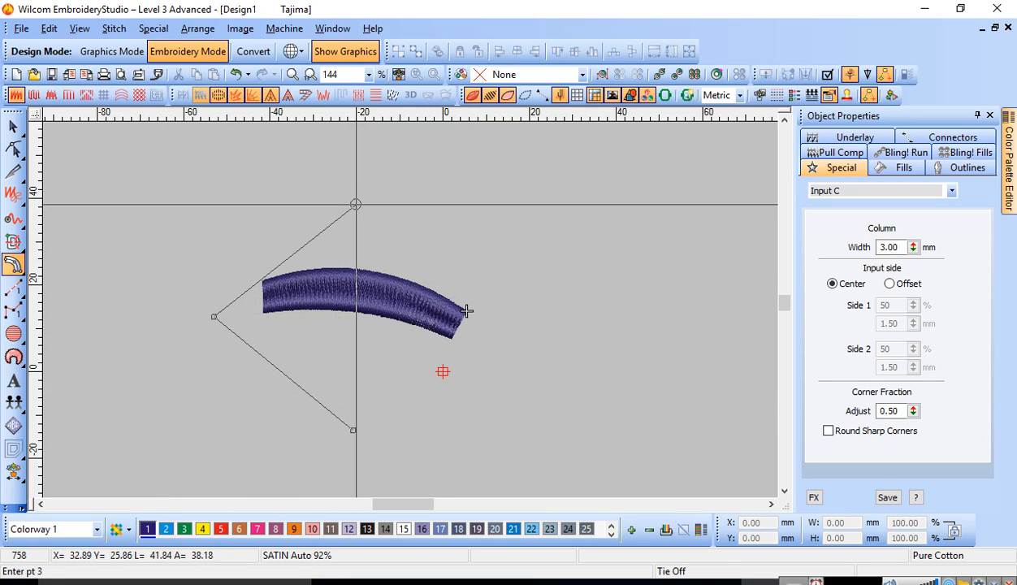
{"action": "left_click", "coordinate": [355, 208]}
{"action": "left_click", "coordinate": [465, 320]}
{"action": "left_click", "coordinate": [352, 430]}
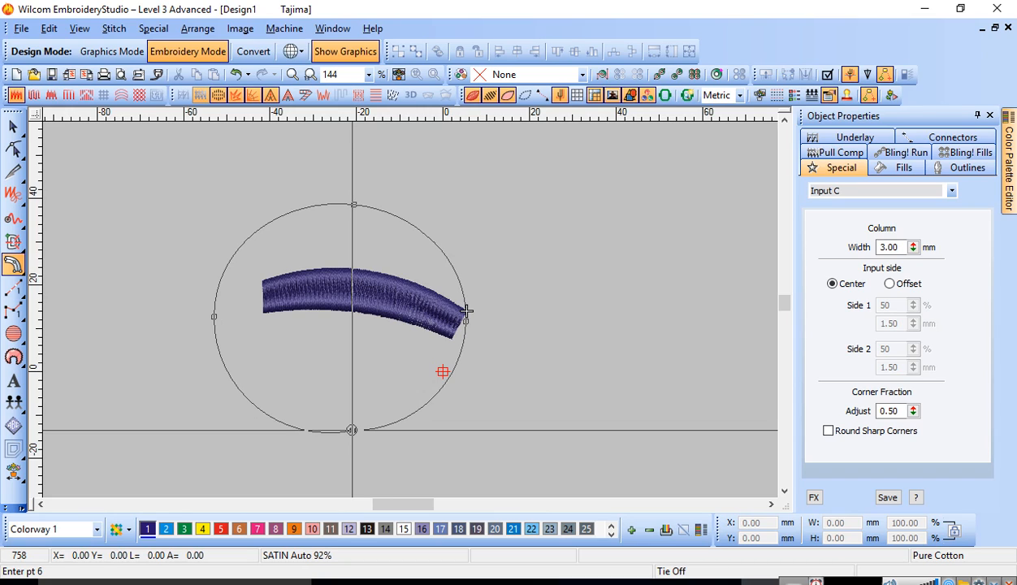
{"action": "key", "text": "Return"}
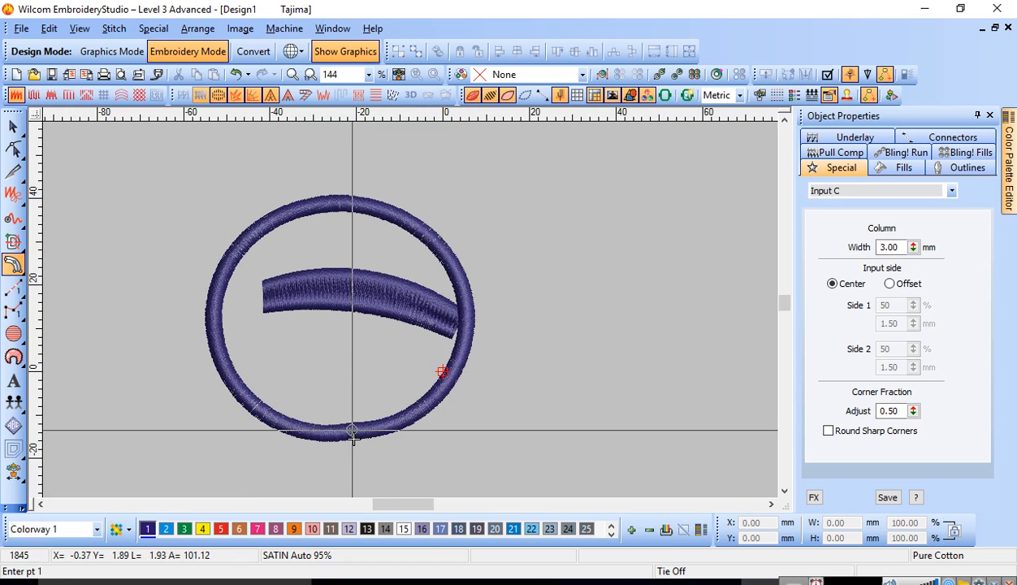
Step: Reshape the ring by moving its start and end markers below it and pulling the lowest node slightly outward
{"action": "key", "text": "h"}
{"action": "left_click_drag", "start_coordinate": [329, 397], "coordinate": [375, 451]}
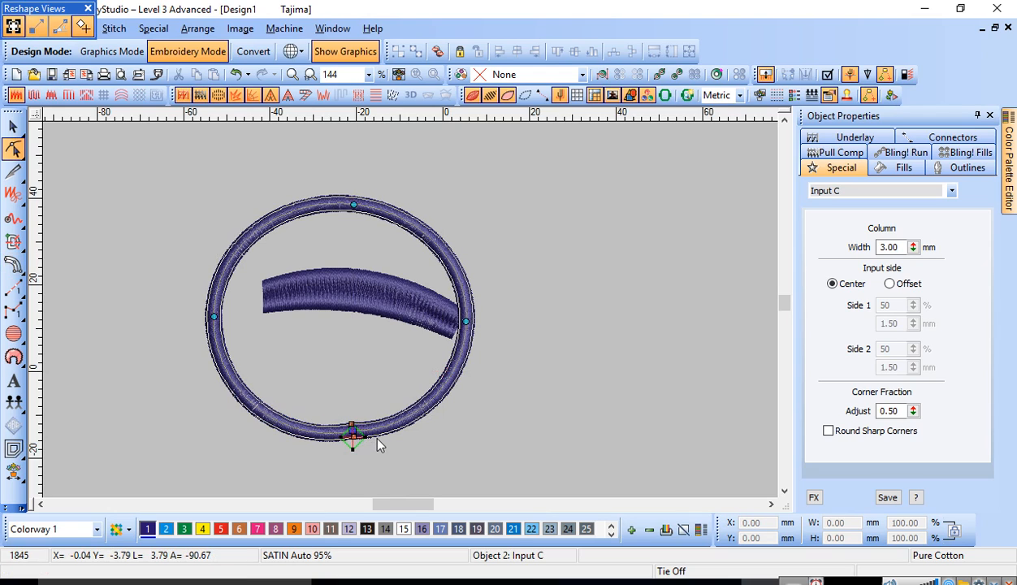
{"action": "key", "text": "space"}
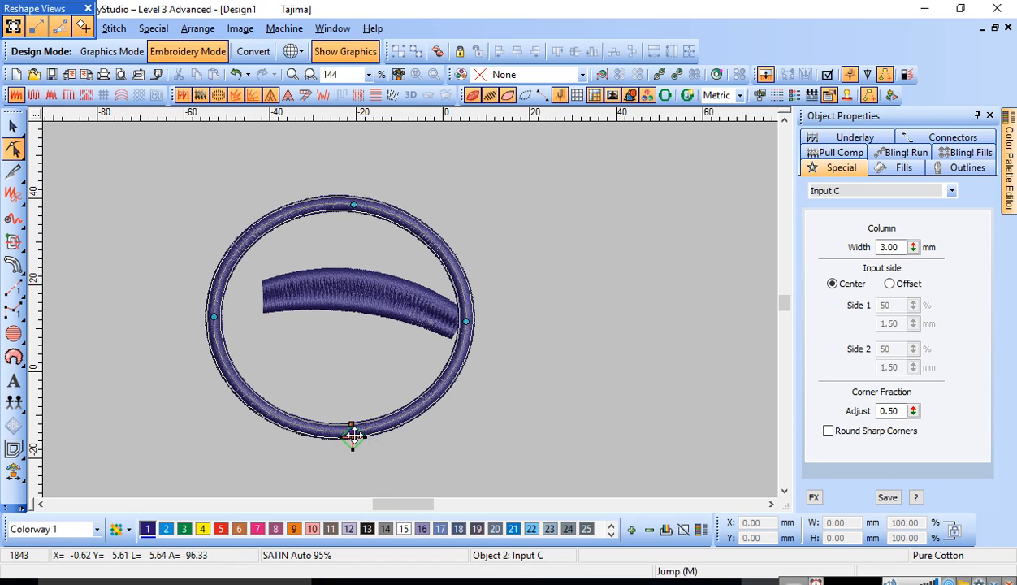
{"action": "left_click_drag", "start_coordinate": [351, 448], "coordinate": [389, 402]}
{"action": "left_click_drag", "start_coordinate": [376, 353], "coordinate": [383, 395]}
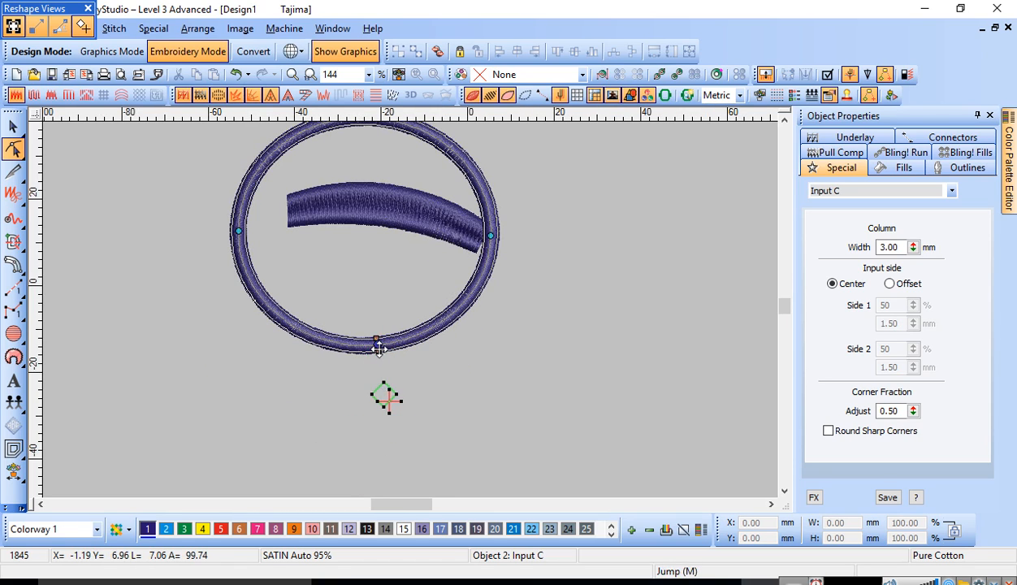
{"action": "left_click_drag", "start_coordinate": [377, 345], "coordinate": [346, 353]}
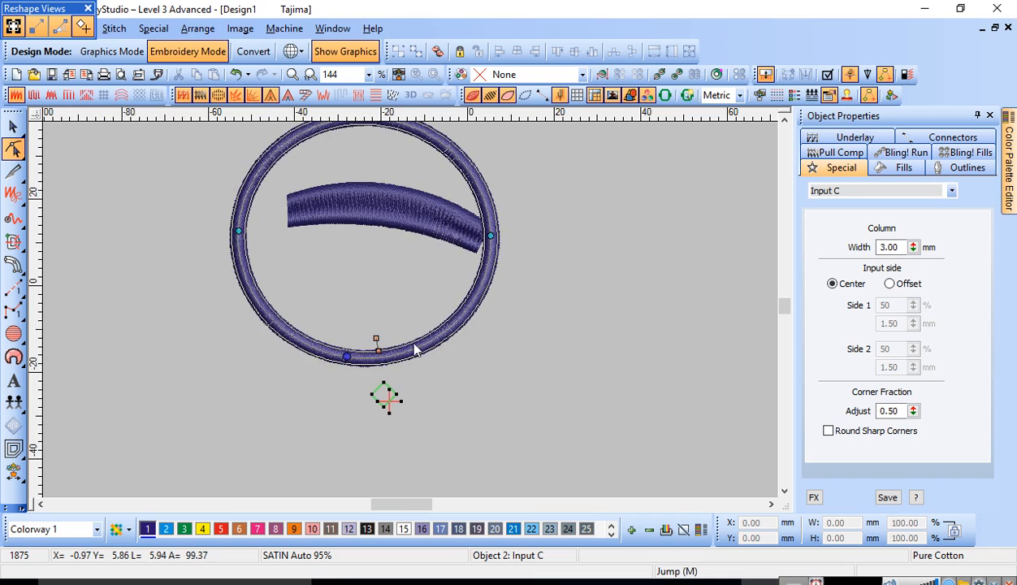
{"action": "key", "text": "Escape"}
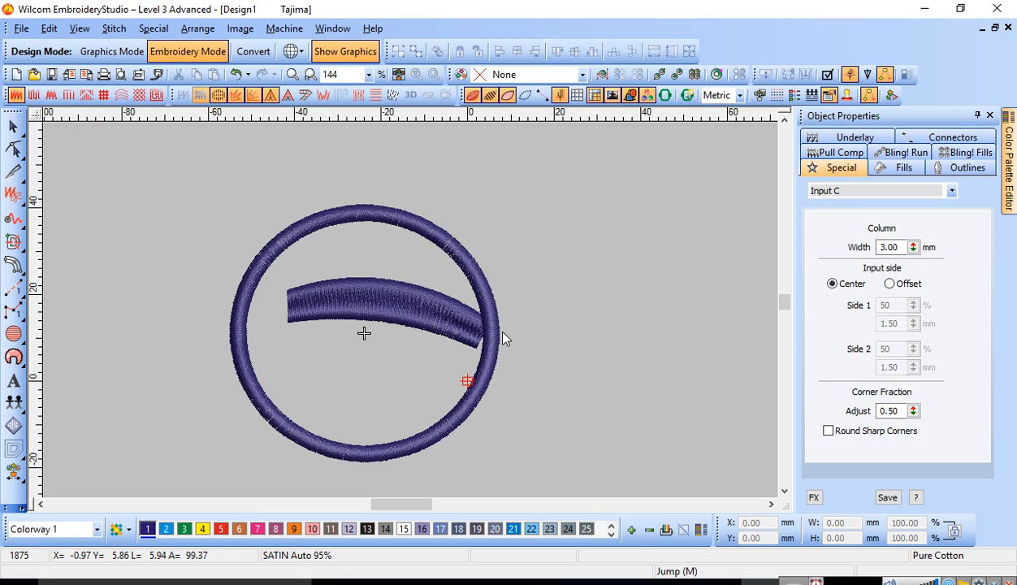
Step: Digitize an open run-stitch arc about 114 mm wide and 33 mm high above the ring, using three curve points
{"action": "key", "text": "space"}
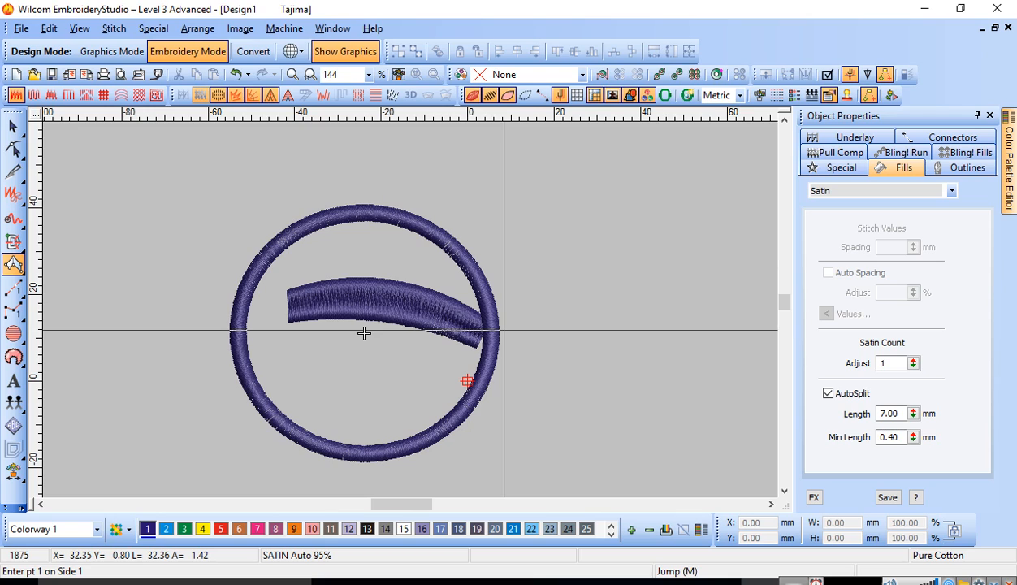
{"action": "key", "text": "space"}
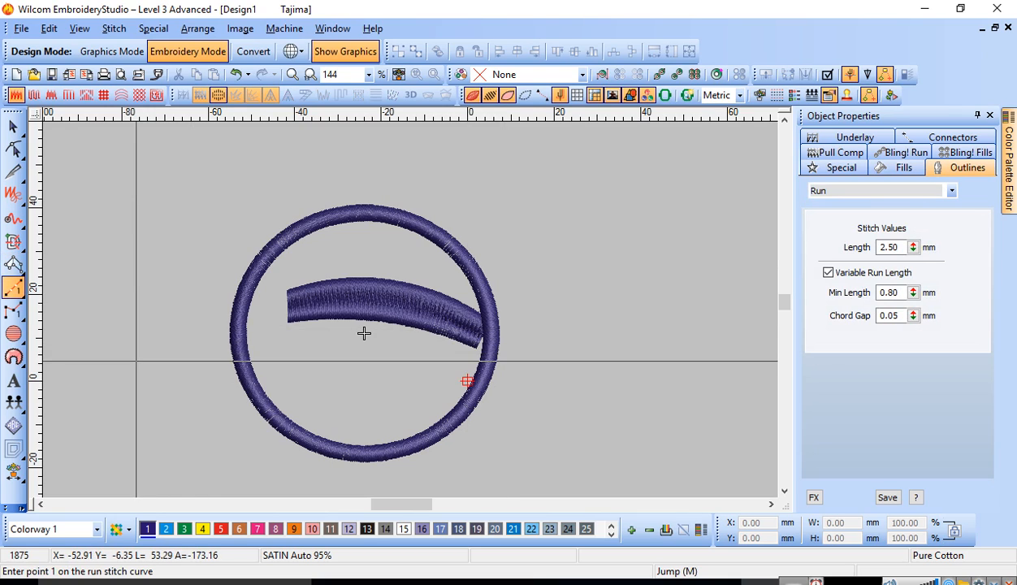
{"action": "left_click", "coordinate": [124, 294]}
{"action": "left_click", "coordinate": [403, 151]}
{"action": "left_click", "coordinate": [619, 291]}
{"action": "key", "text": "Return"}
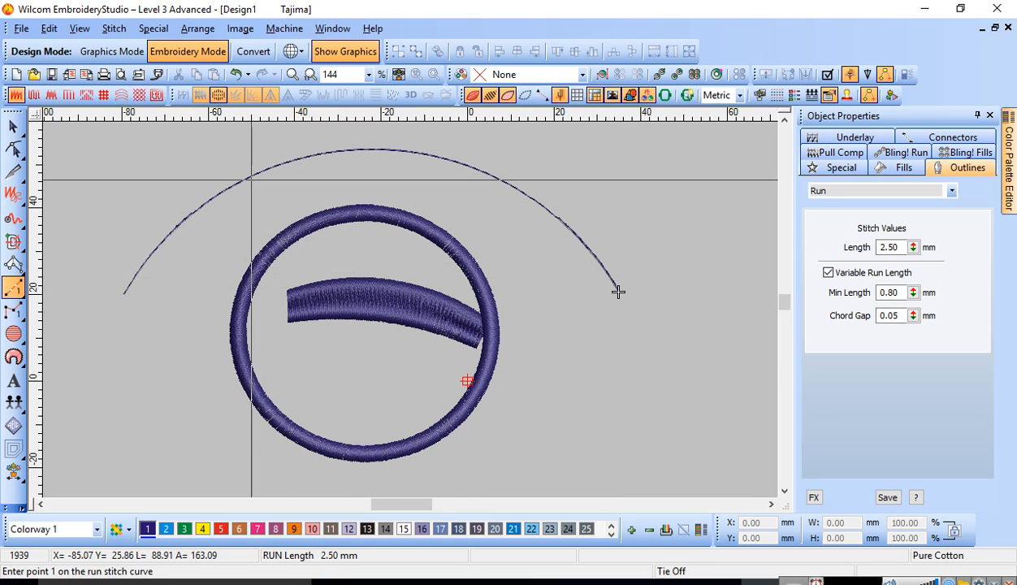
Step: View the design at 100% zoom with its stitches and outlines hidden and shown again
{"action": "key", "text": "1"}
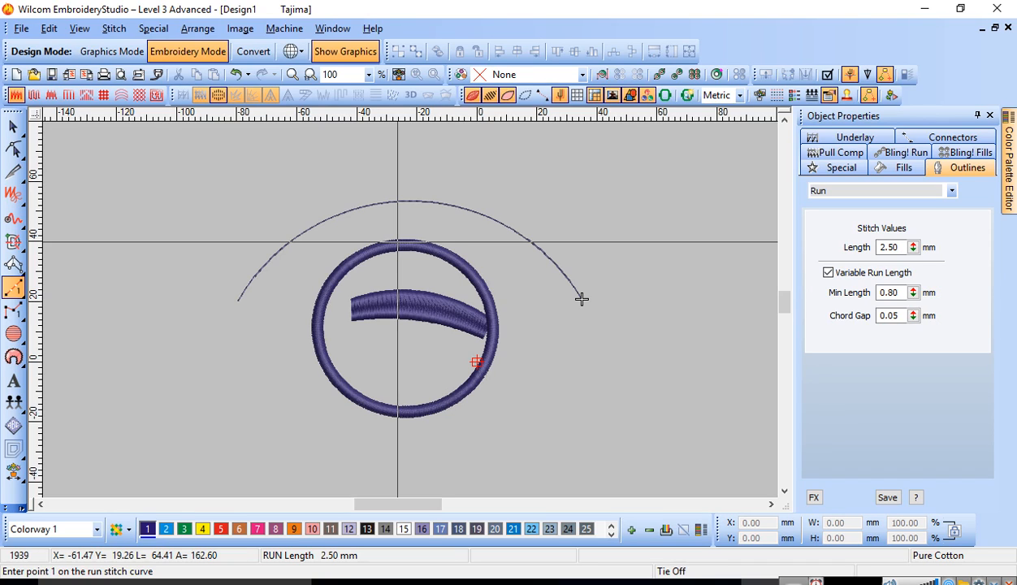
{"action": "key", "text": "s"}
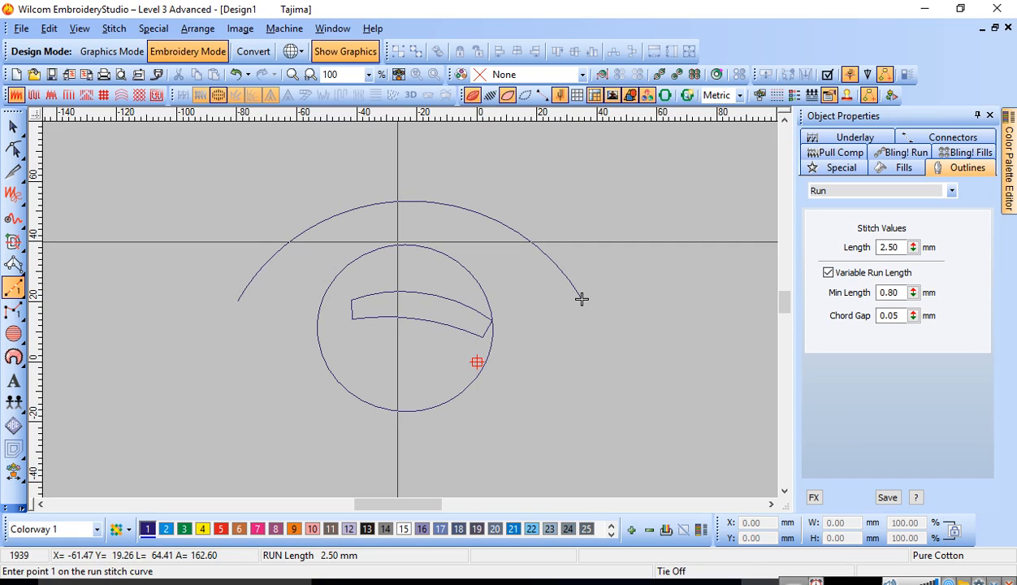
{"action": "key", "text": "l"}
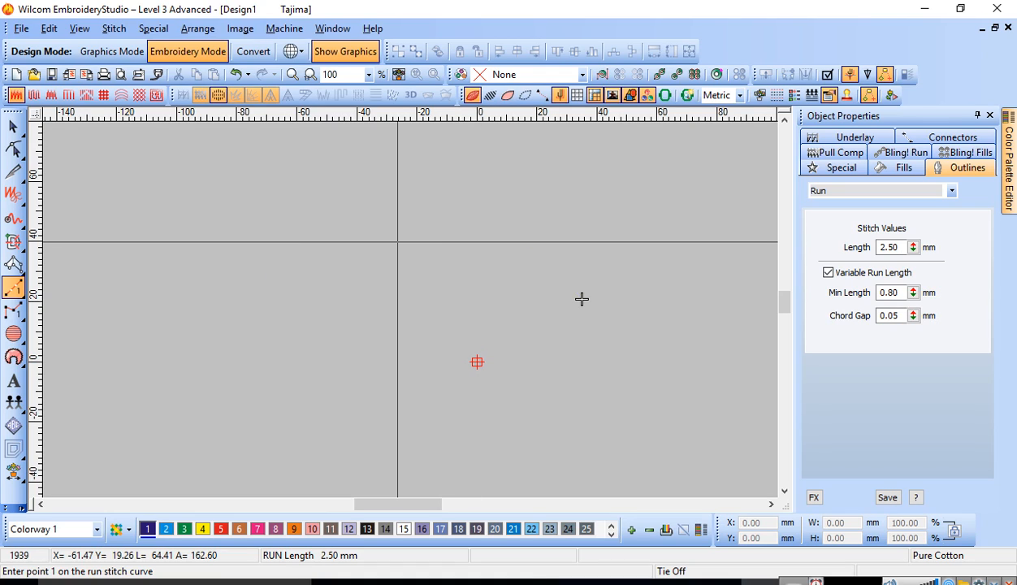
{"action": "key", "text": "s"}
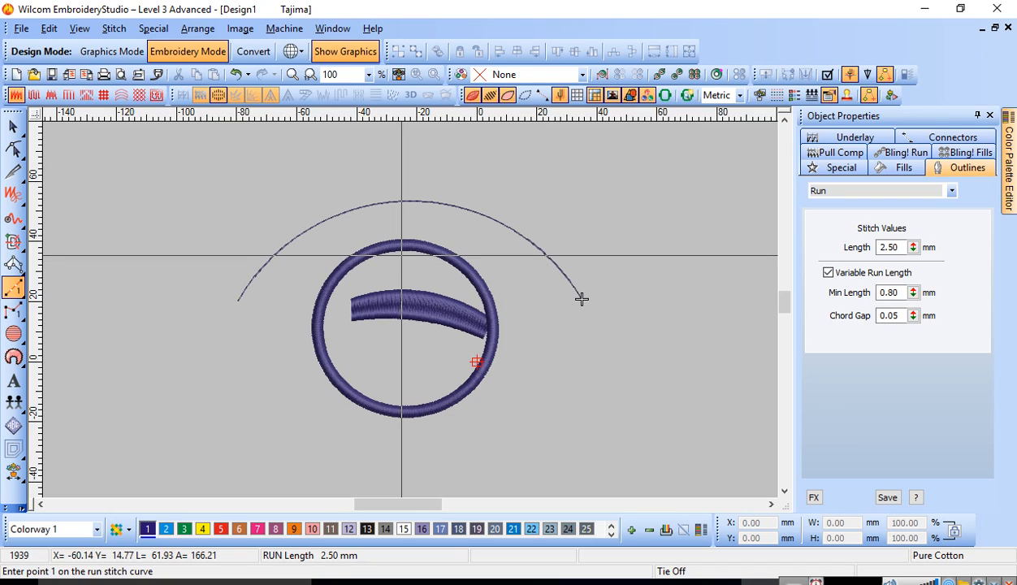
{"action": "key", "text": "space"}
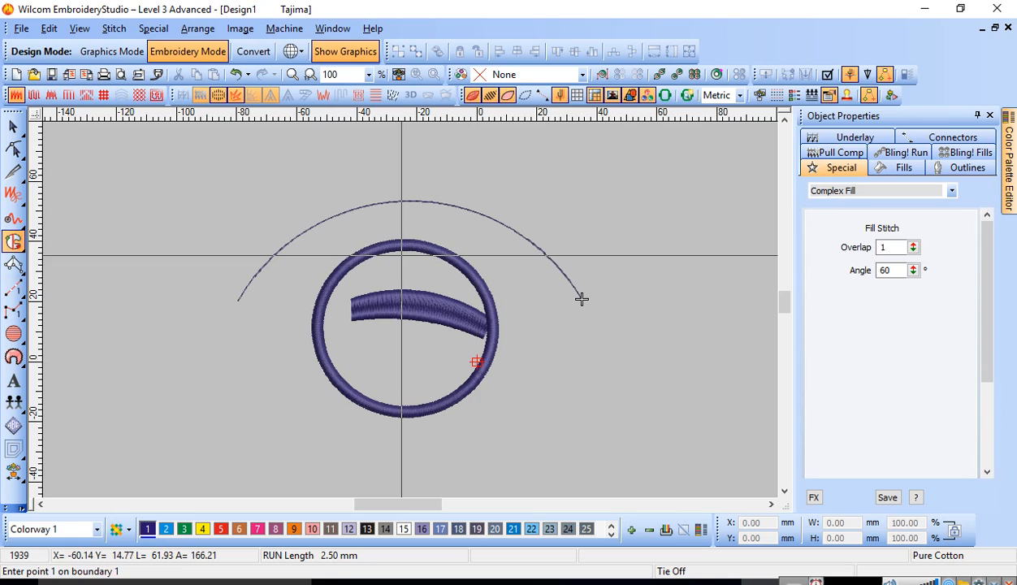
{"action": "left_click", "coordinate": [159, 322]}
{"action": "left_click", "coordinate": [154, 185]}
{"action": "key", "text": "BackSpace"}
{"action": "key", "text": "BackSpace"}
Step: Digitize a Complex Fill rectangle about 55 × 39 mm beside the ring, accepting the default entry point, exit point and stitch angle
{"action": "left_click", "coordinate": [119, 374]}
{"action": "left_click", "coordinate": [120, 258]}
{"action": "left_click", "coordinate": [283, 257]}
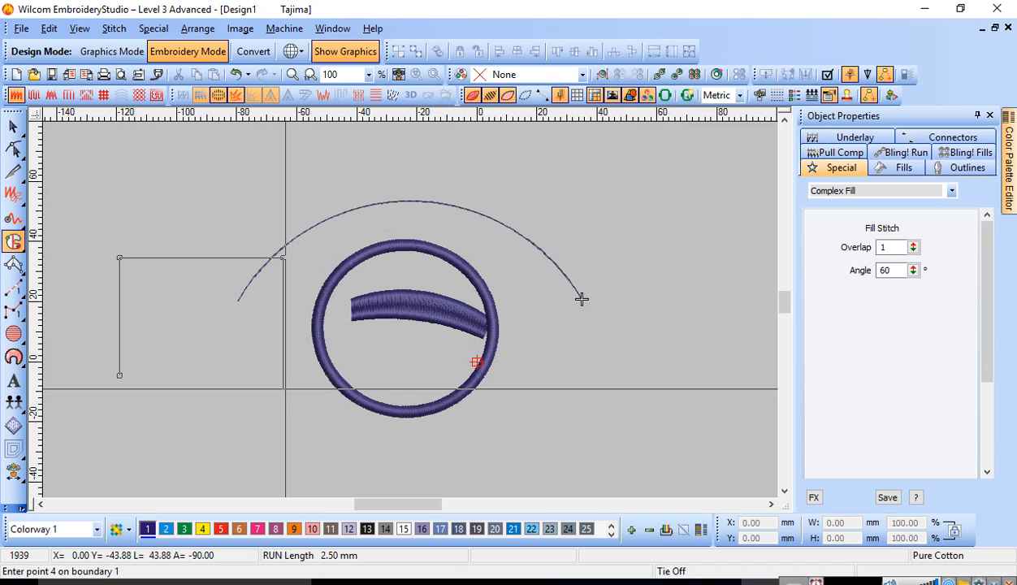
{"action": "left_click", "coordinate": [285, 376]}
{"action": "key", "text": "Return"}
{"action": "key", "text": "Return"}
{"action": "key", "text": "Return"}
{"action": "left_click", "coordinate": [13, 127]}
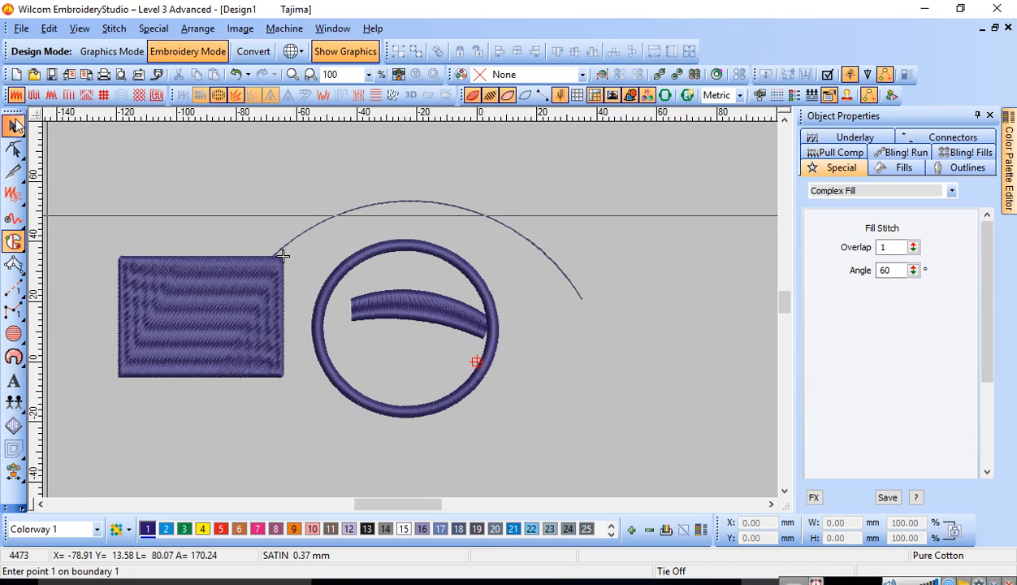
Step: Reshape the rectangle's fill by turning the stitch angle to 54° and moving its entry point to the upper-left corner
{"action": "key", "text": "h"}
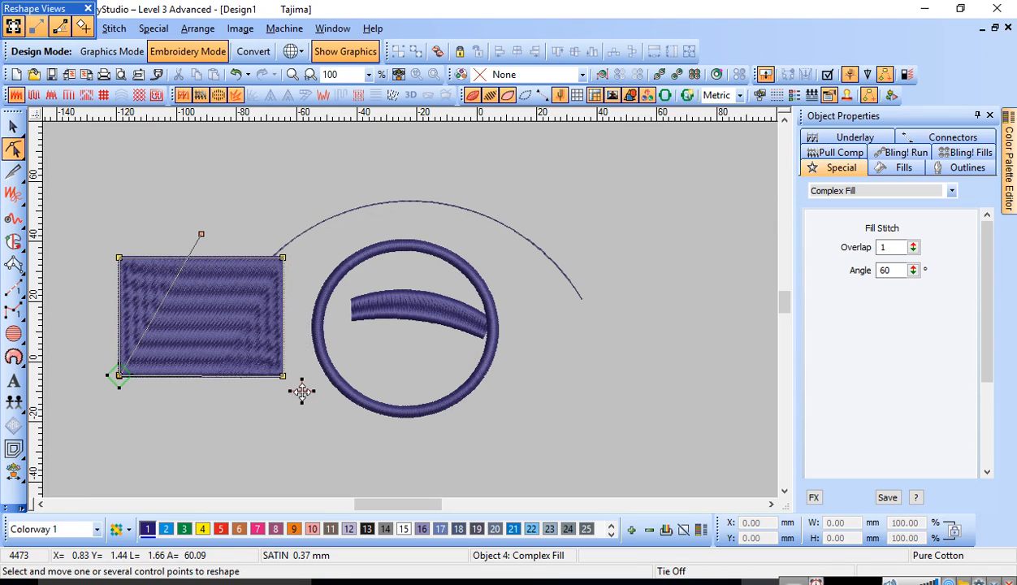
{"action": "left_click_drag", "start_coordinate": [202, 235], "coordinate": [260, 183]}
{"action": "mouse_move", "coordinate": [119, 376]}
{"action": "left_mouse_down"}
{"action": "mouse_move", "coordinate": [143, 336]}
{"action": "mouse_move", "coordinate": [114, 254]}
{"action": "left_mouse_up"}
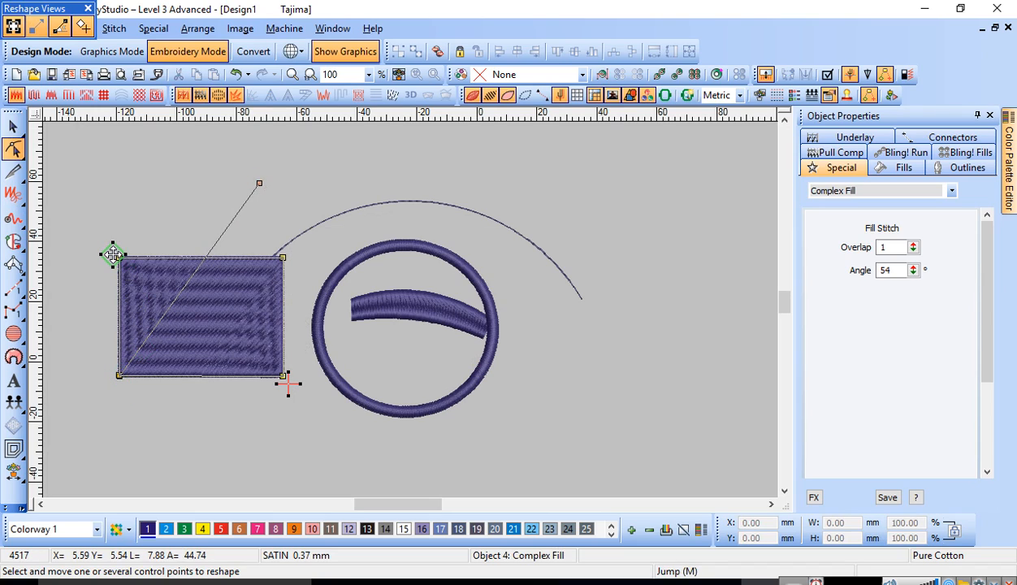
{"action": "left_click", "coordinate": [13, 126]}
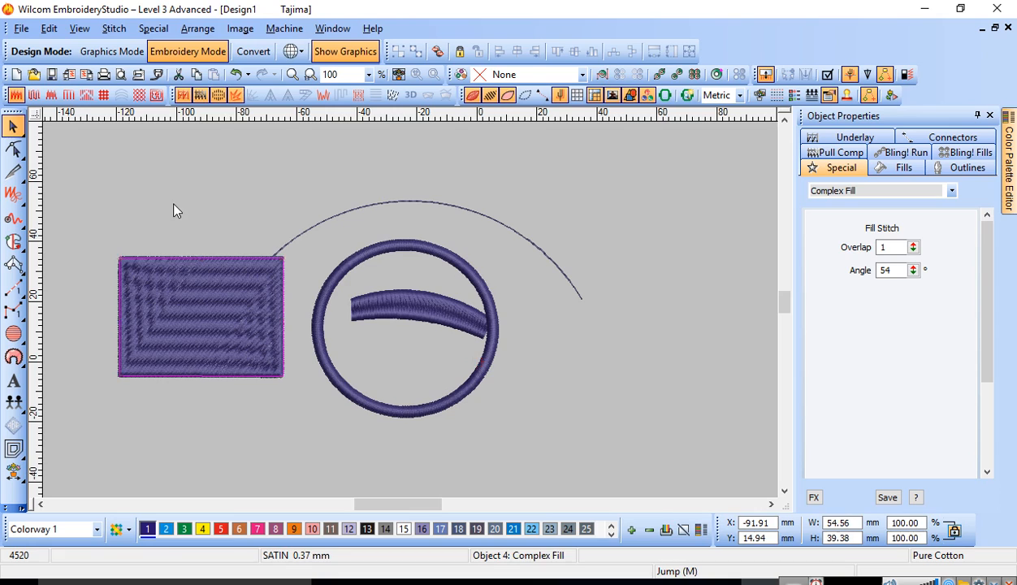
Step: Try different stitch types on the rectangle, including Tatami, Zigzag, E Stitch and Motif Fill
{"action": "left_click", "coordinate": [33, 95]}
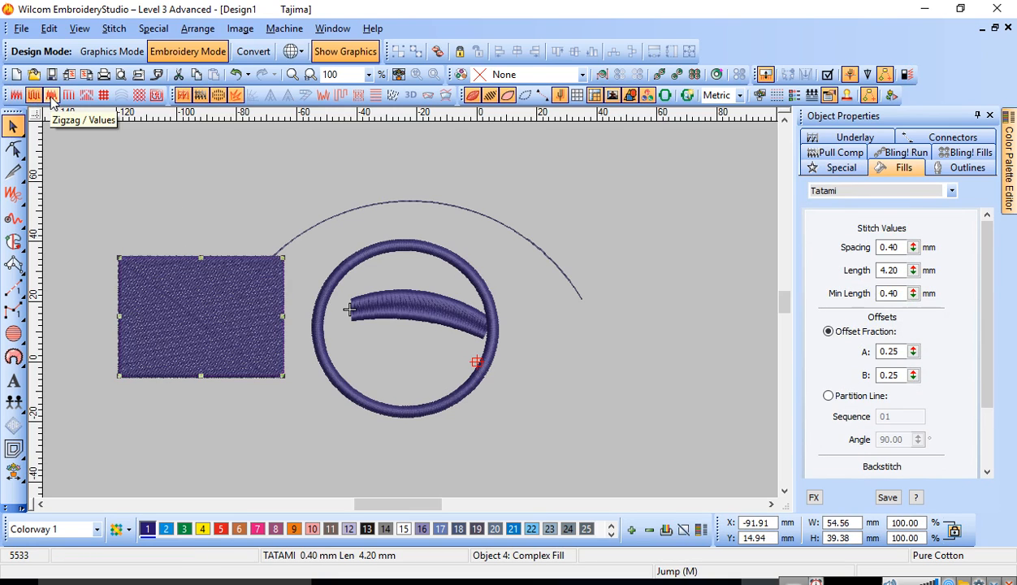
{"action": "left_click", "coordinate": [51, 95]}
{"action": "left_click", "coordinate": [68, 95]}
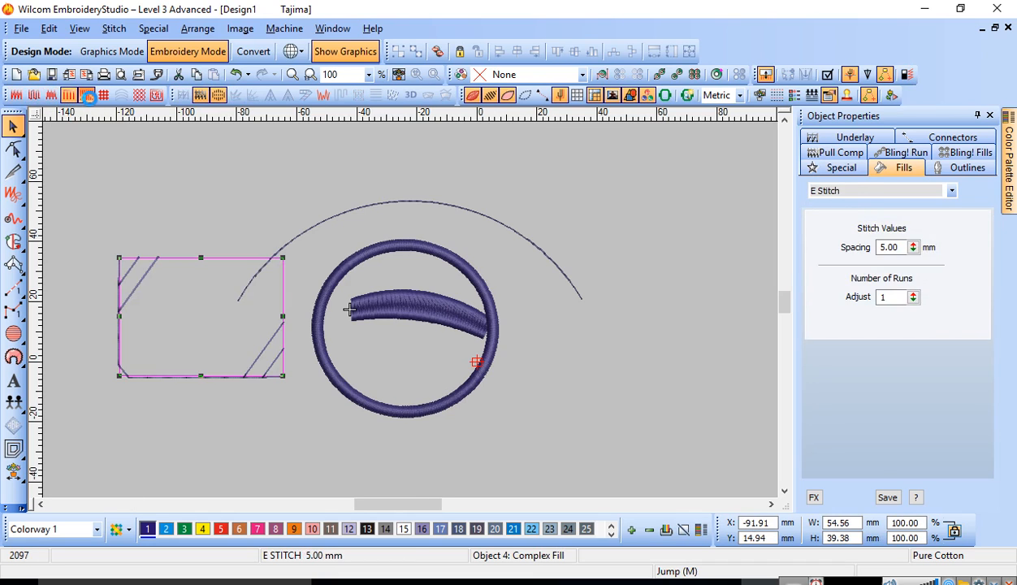
{"action": "left_click", "coordinate": [87, 96]}
{"action": "left_click", "coordinate": [104, 96]}
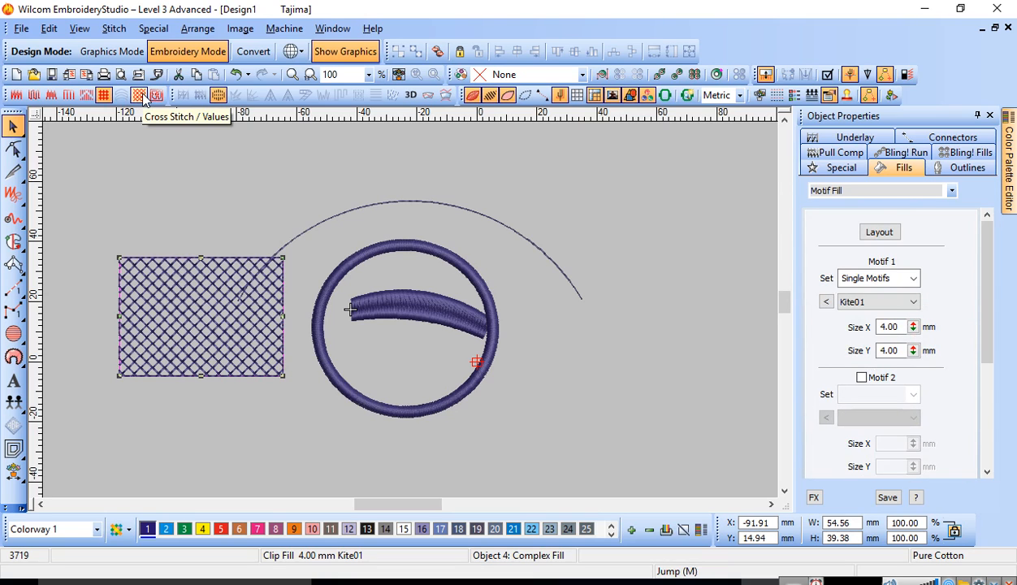
Step: Apply a Cross Stitch fill to the rectangle and inspect its stitches up close, returning to 100% zoom
{"action": "left_click", "coordinate": [140, 95]}
{"action": "left_click", "coordinate": [173, 226]}
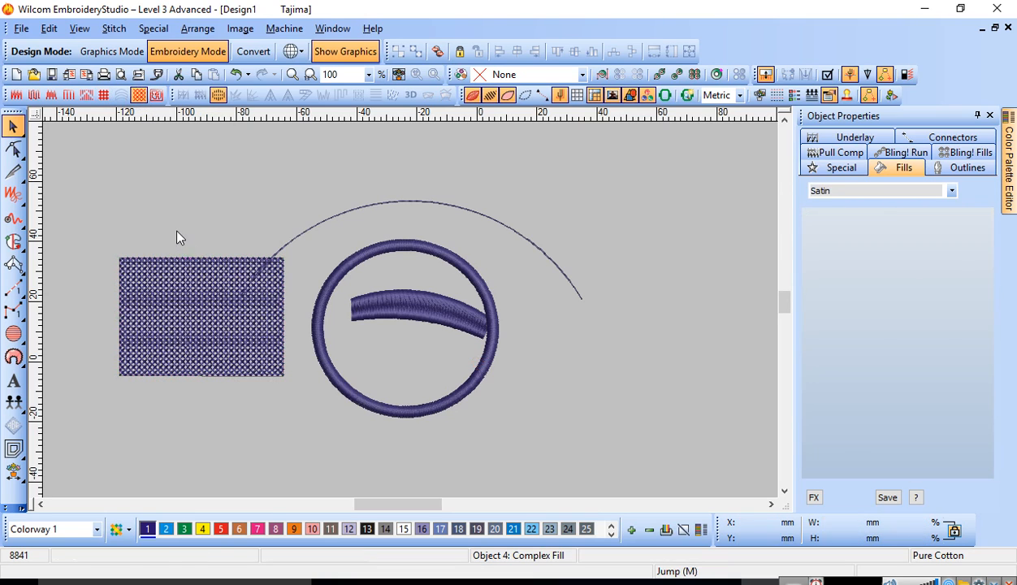
{"action": "key", "text": "b"}
{"action": "left_click_drag", "start_coordinate": [83, 243], "coordinate": [288, 377]}
{"action": "key", "text": "b"}
{"action": "left_click", "coordinate": [603, 439]}
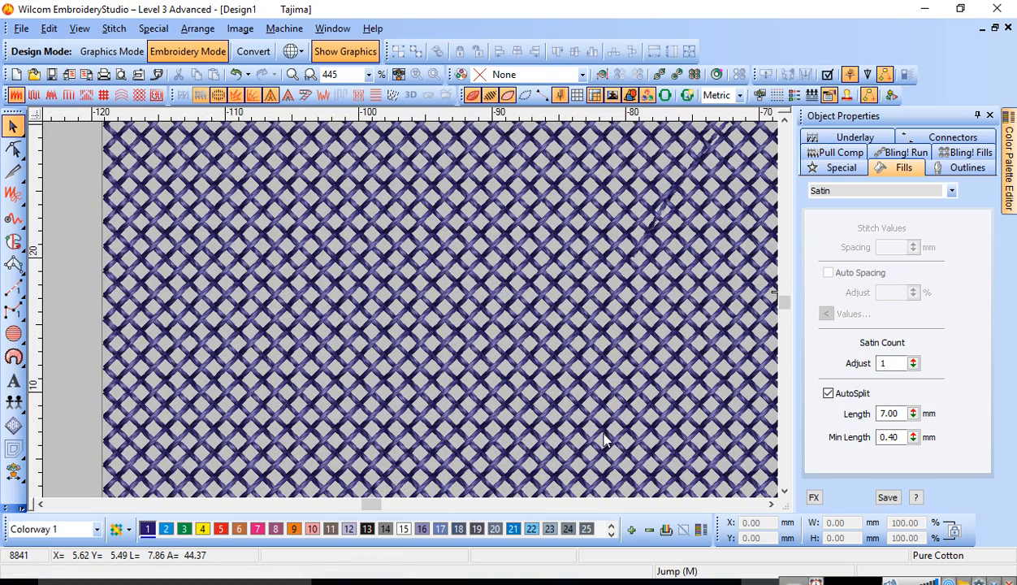
{"action": "key", "text": "shift+z"}
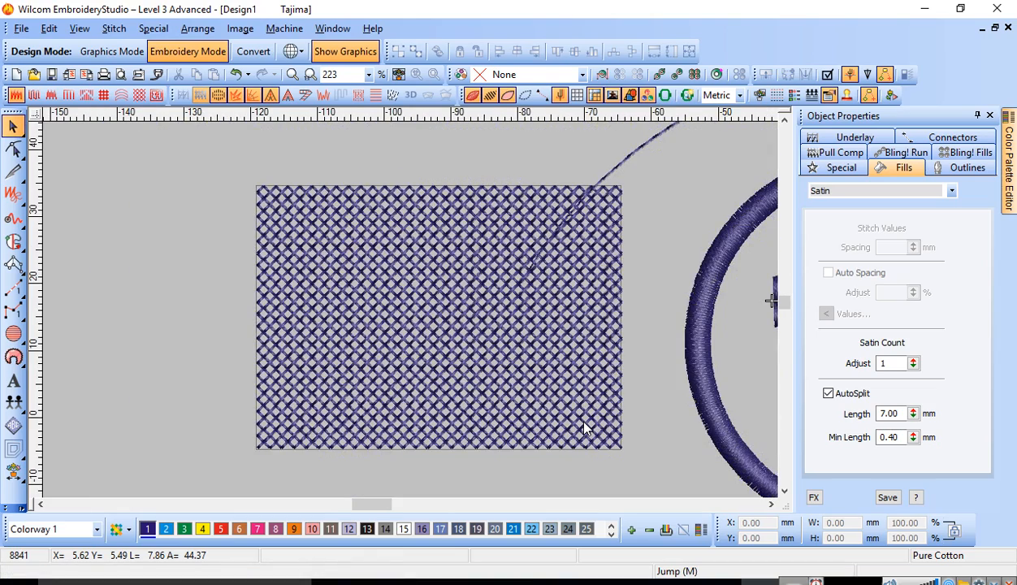
{"action": "key", "text": "1"}
Step: Move the run-stitch arc about 30 mm to the right and 10 mm up
{"action": "left_click", "coordinate": [345, 306]}
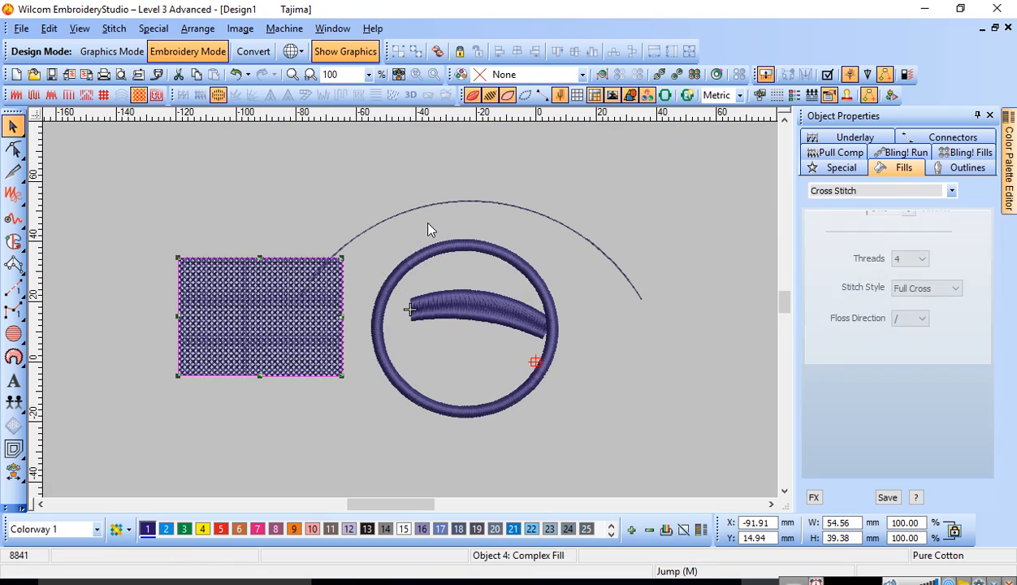
{"action": "left_click_drag", "start_coordinate": [423, 213], "coordinate": [502, 173]}
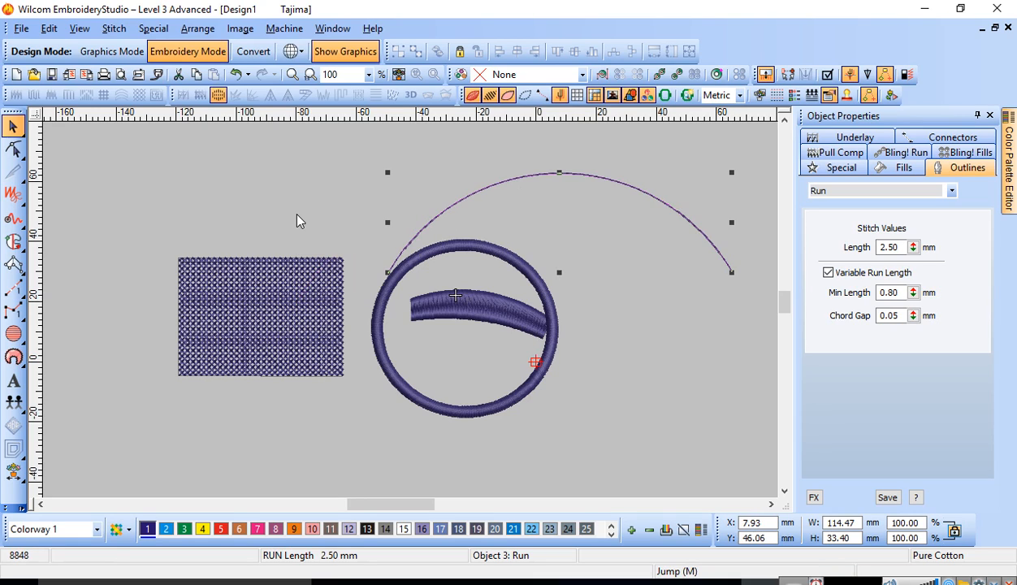
Step: Change the rectangle's fill to Tatami stitch
{"action": "left_click", "coordinate": [245, 345]}
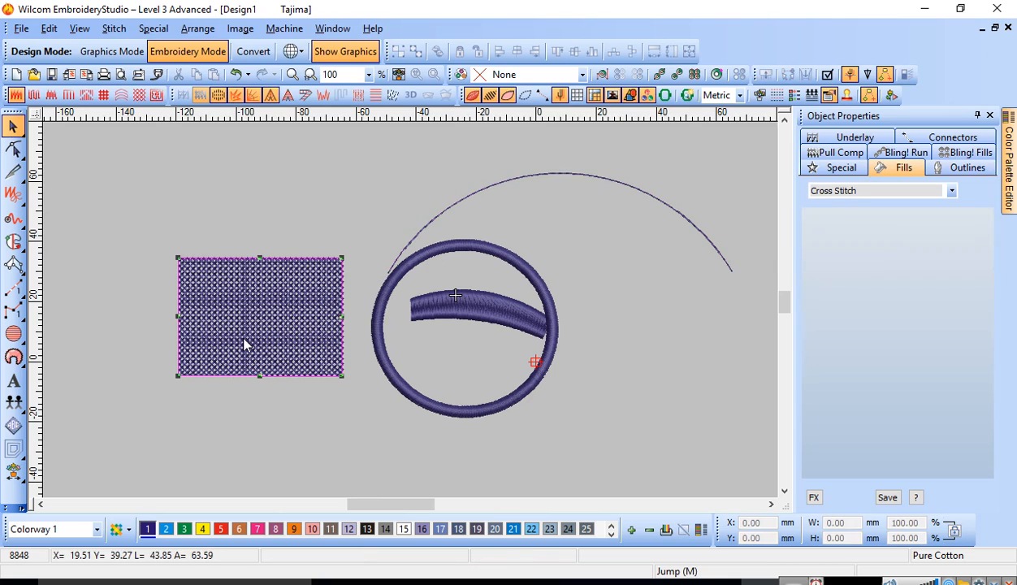
{"action": "left_click", "coordinate": [33, 95]}
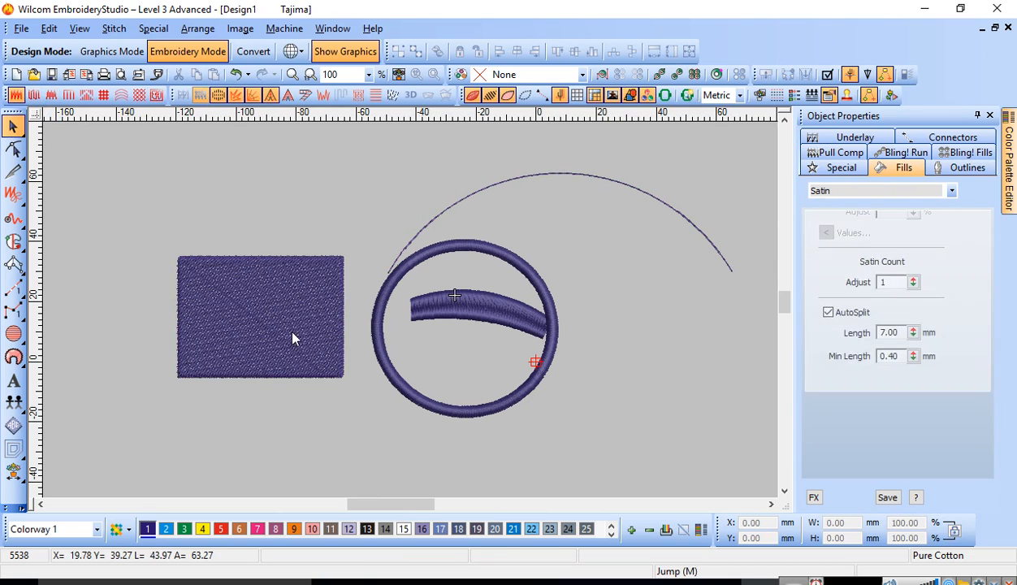
{"action": "key", "text": "c"}
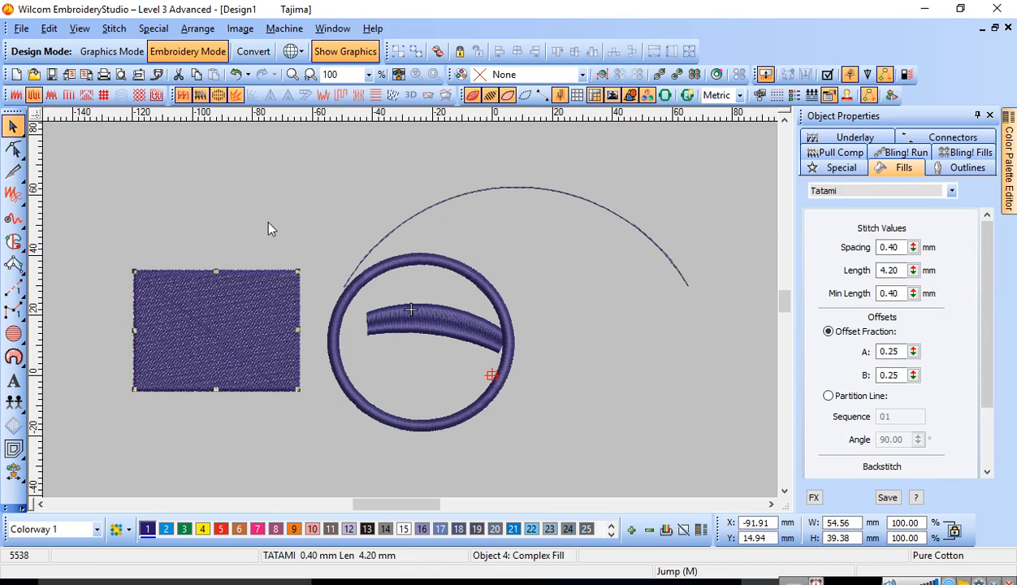
{"action": "left_click", "coordinate": [268, 222]}
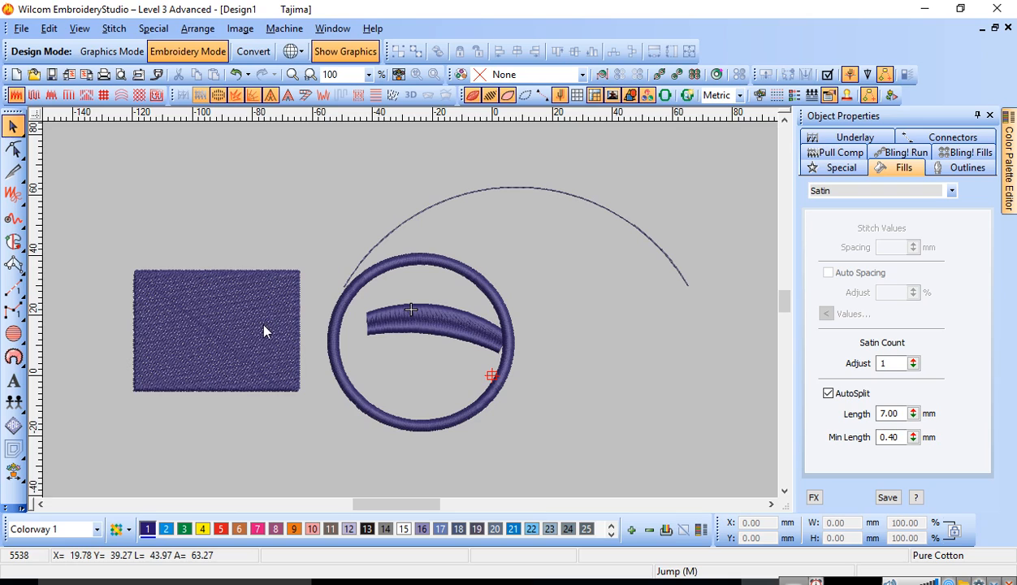
Step: Start inserting an offset object for the rectangle and choose squared corners for it
{"action": "left_click", "coordinate": [187, 315]}
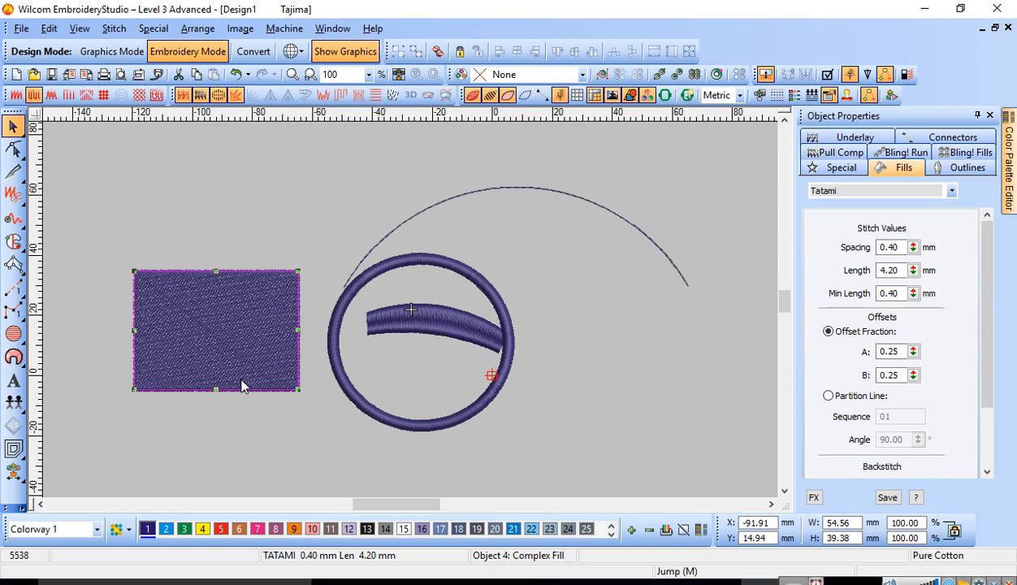
{"action": "left_click", "coordinate": [160, 249]}
{"action": "left_click", "coordinate": [203, 323]}
{"action": "left_click", "coordinate": [15, 452]}
{"action": "left_click_drag", "start_coordinate": [411, 139], "coordinate": [546, 143]}
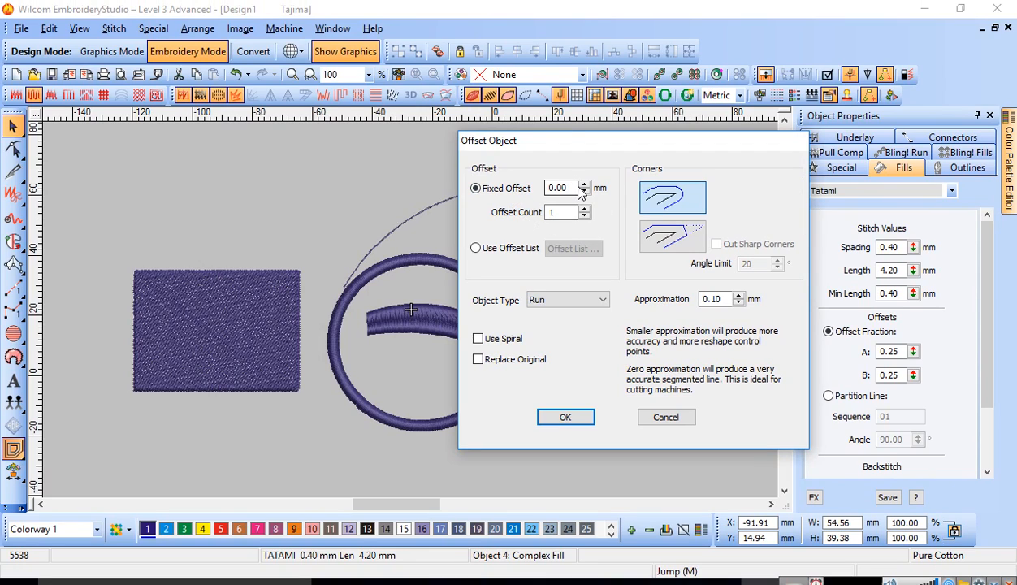
{"action": "left_click", "coordinate": [666, 239]}
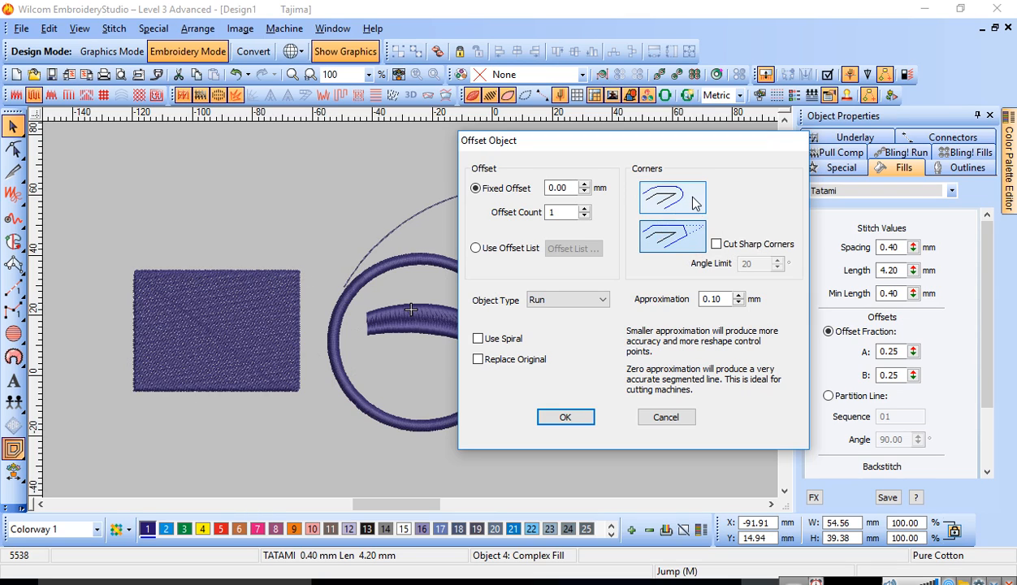
{"action": "left_click", "coordinate": [662, 205]}
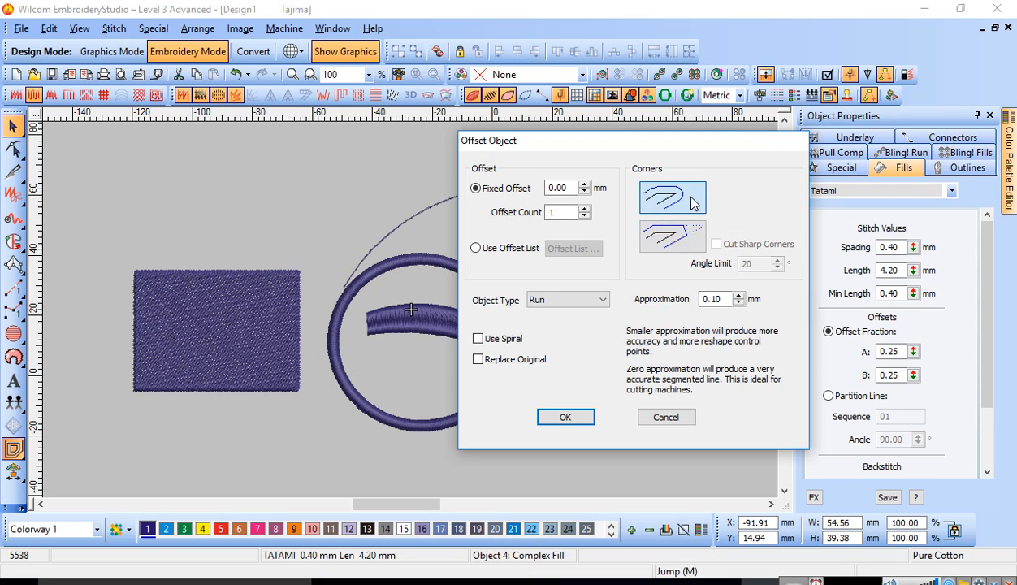
{"action": "left_click", "coordinate": [663, 247]}
Step: Try an Input C border with a 0.00 mm fixed offset on the rectangle's edge, and undo it
{"action": "left_click", "coordinate": [576, 186]}
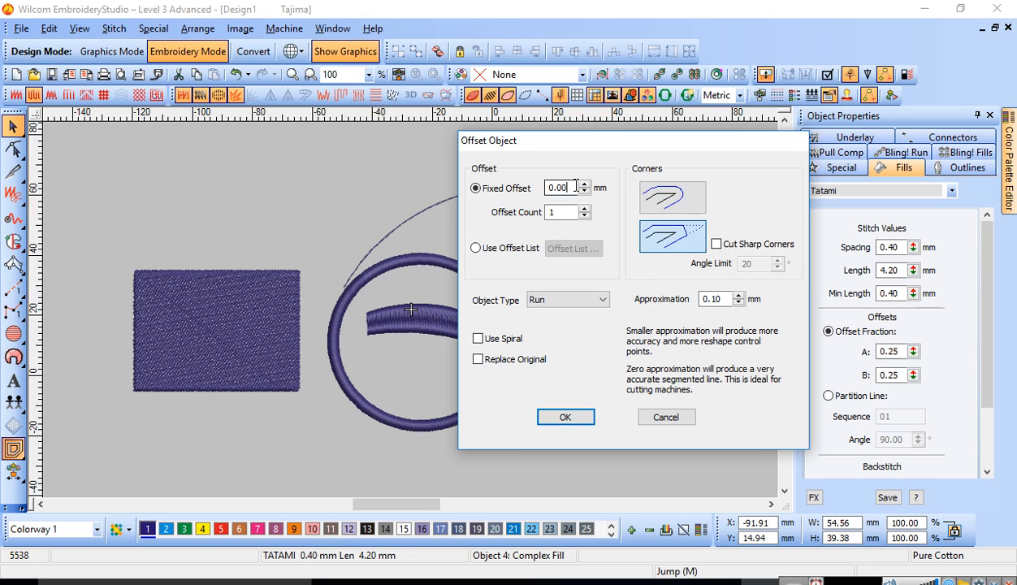
{"action": "left_click", "coordinate": [579, 300]}
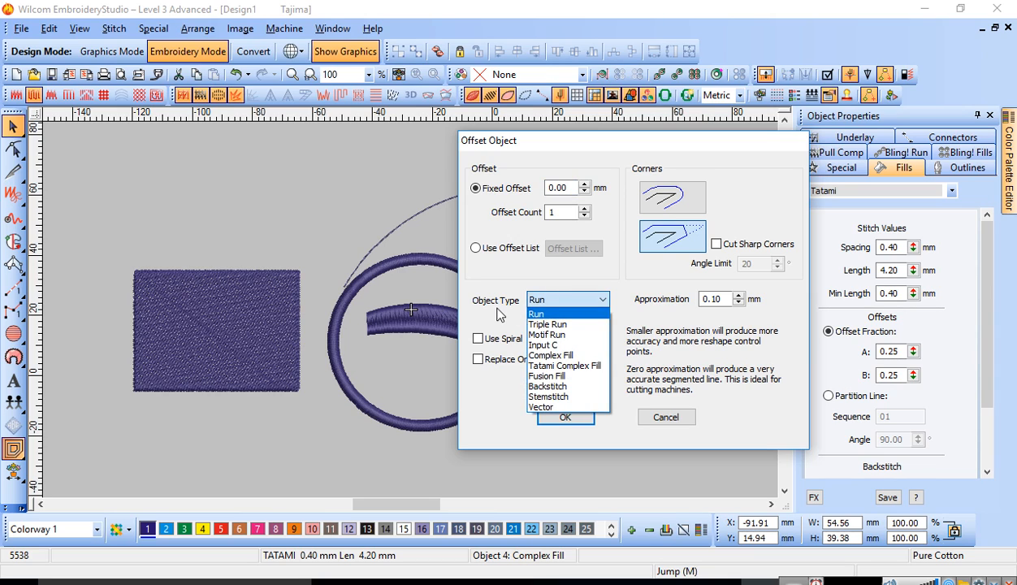
{"action": "left_click", "coordinate": [549, 344]}
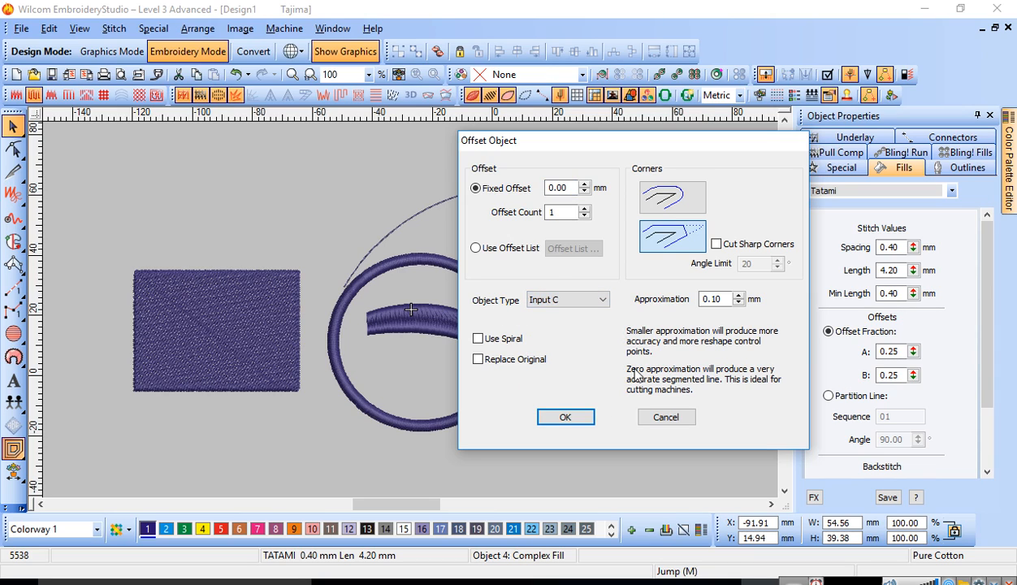
{"action": "left_click", "coordinate": [578, 417]}
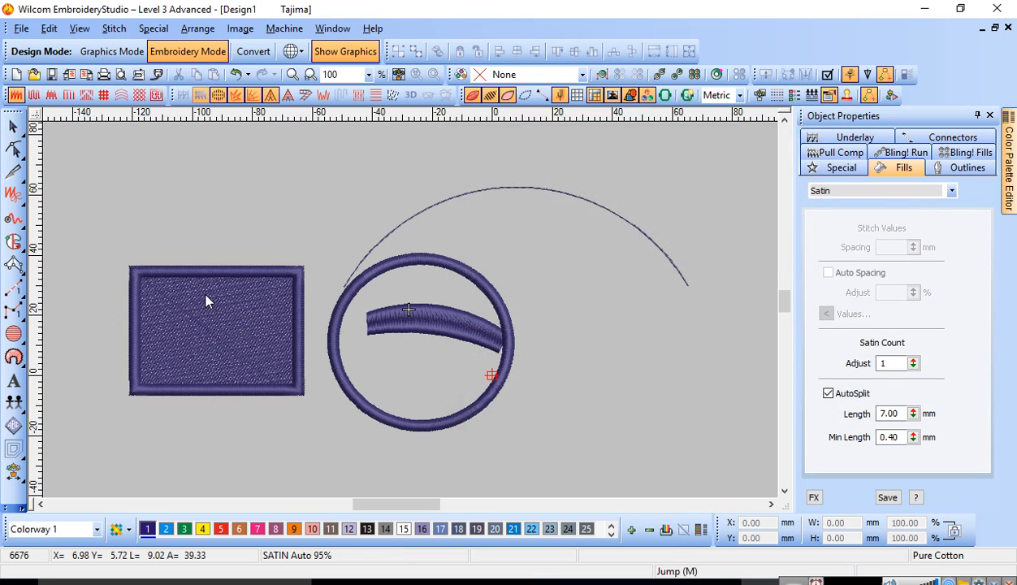
{"action": "left_click", "coordinate": [207, 276]}
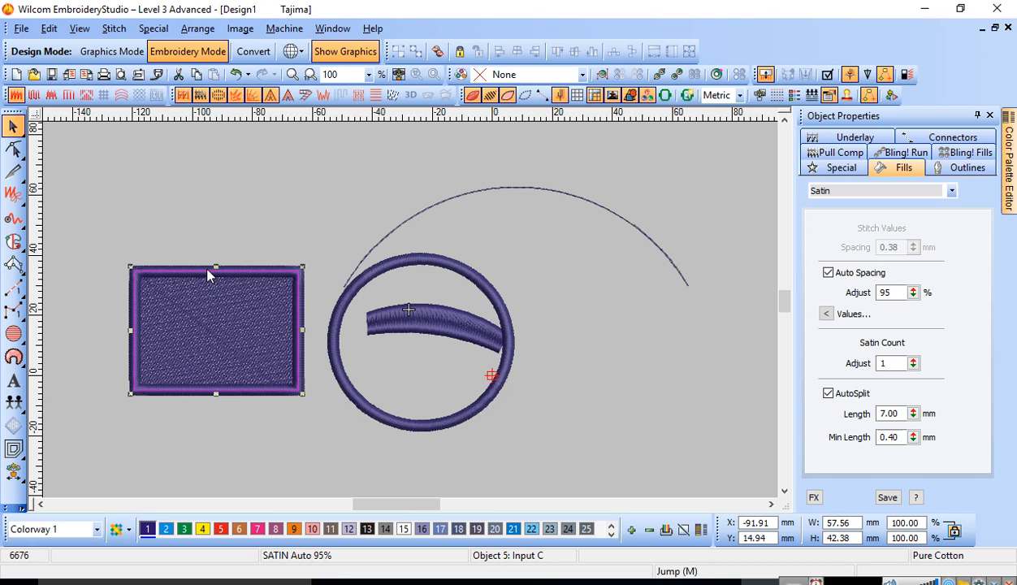
{"action": "key", "text": "ctrl+z"}
Step: Try a single Input C border offset 3 mm outside the rectangle, and remove it
{"action": "left_click", "coordinate": [207, 325]}
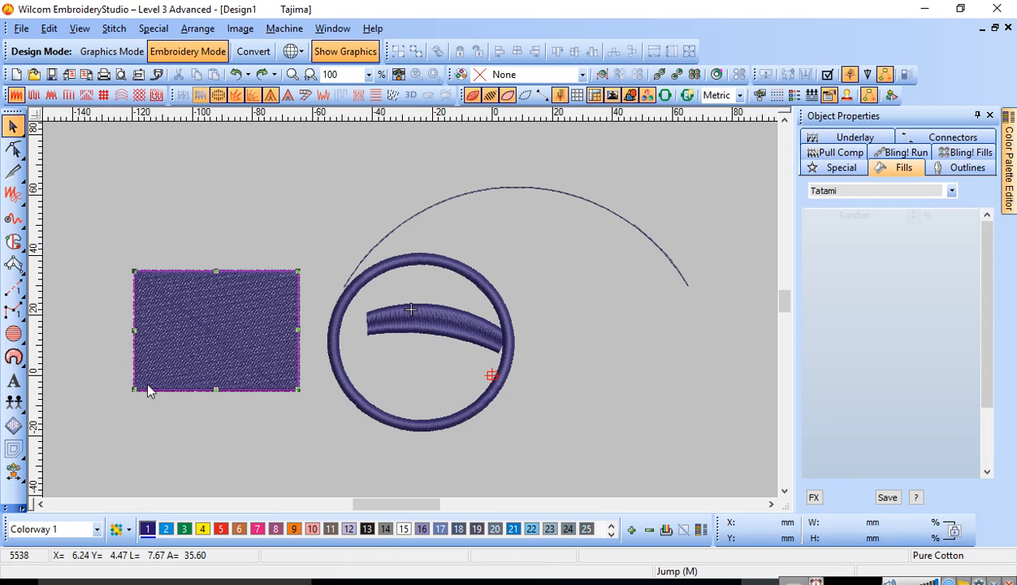
{"action": "left_click", "coordinate": [13, 449]}
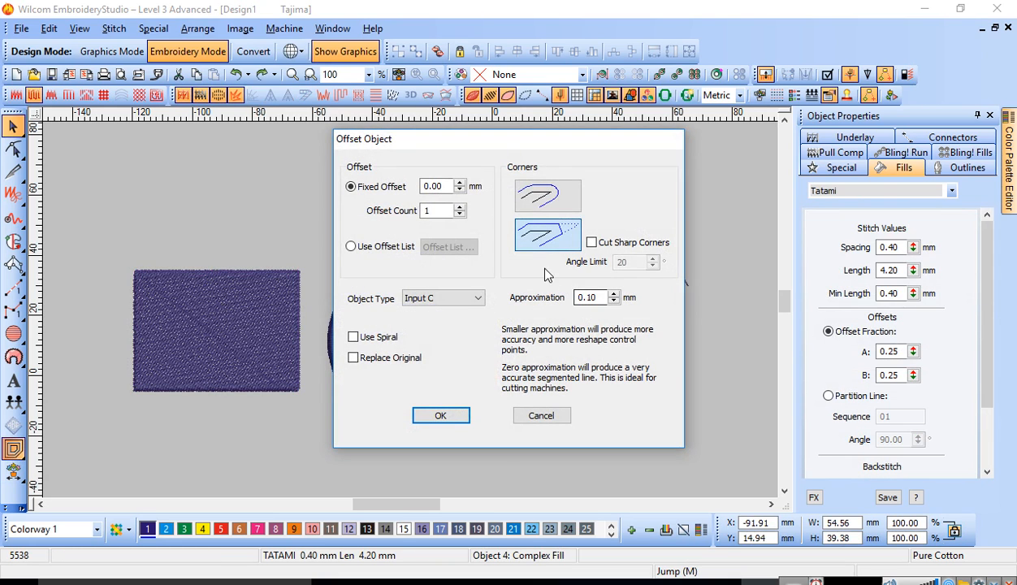
{"action": "left_click_drag", "start_coordinate": [446, 186], "coordinate": [352, 197]}
{"action": "type", "text": "3"}
{"action": "left_click", "coordinate": [438, 209]}
{"action": "left_click", "coordinate": [448, 416]}
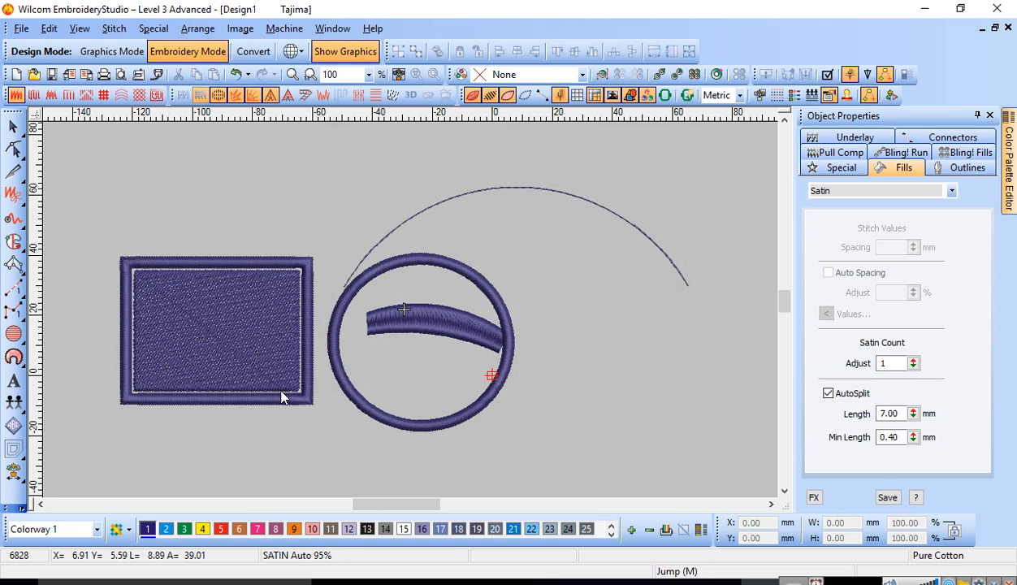
{"action": "key", "text": "Delete"}
Step: Try a single Triple Run outline offset 5 mm outside the rectangle
{"action": "left_click", "coordinate": [216, 349]}
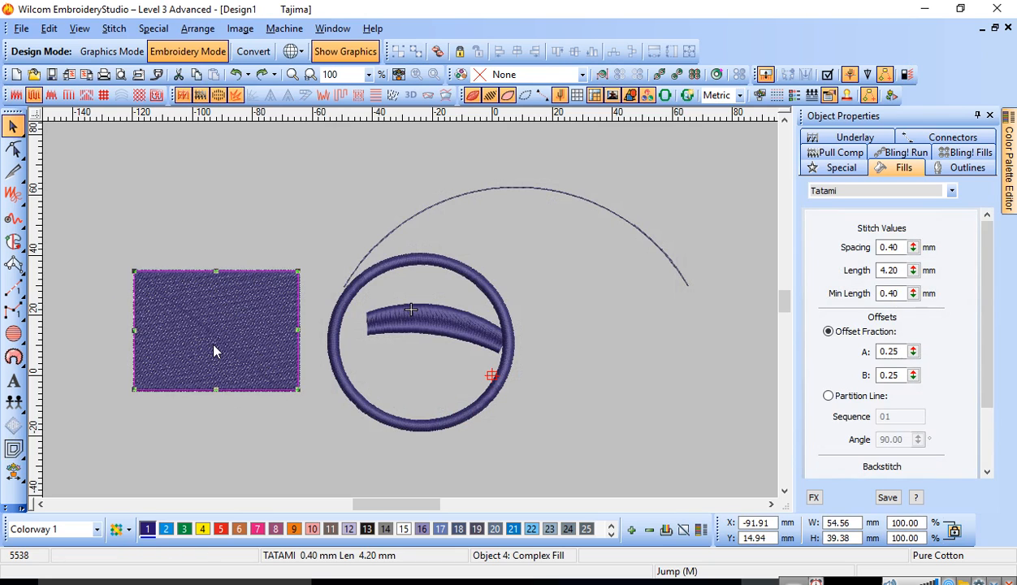
{"action": "left_click", "coordinate": [13, 449]}
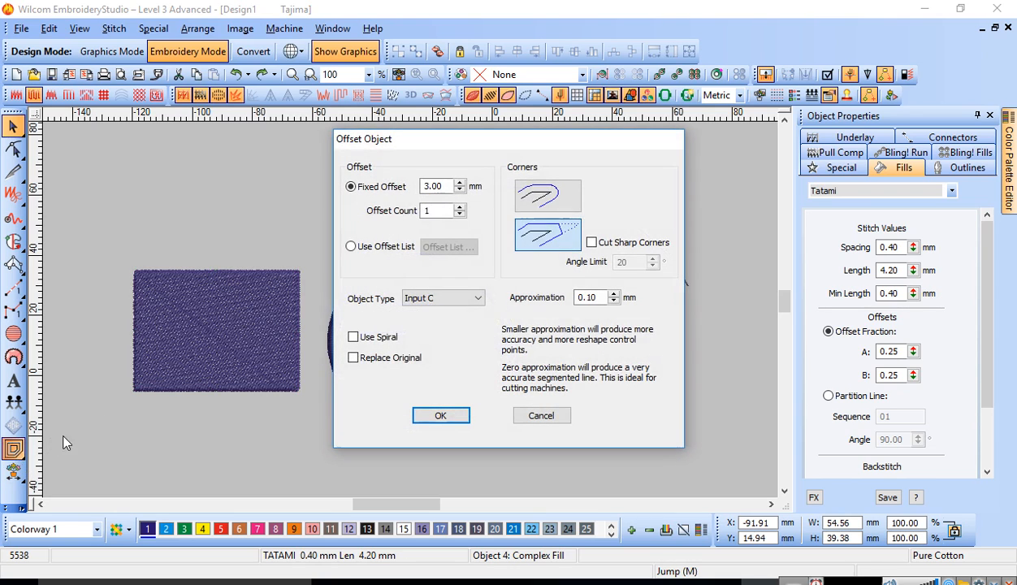
{"action": "left_click_drag", "start_coordinate": [445, 186], "coordinate": [422, 186]}
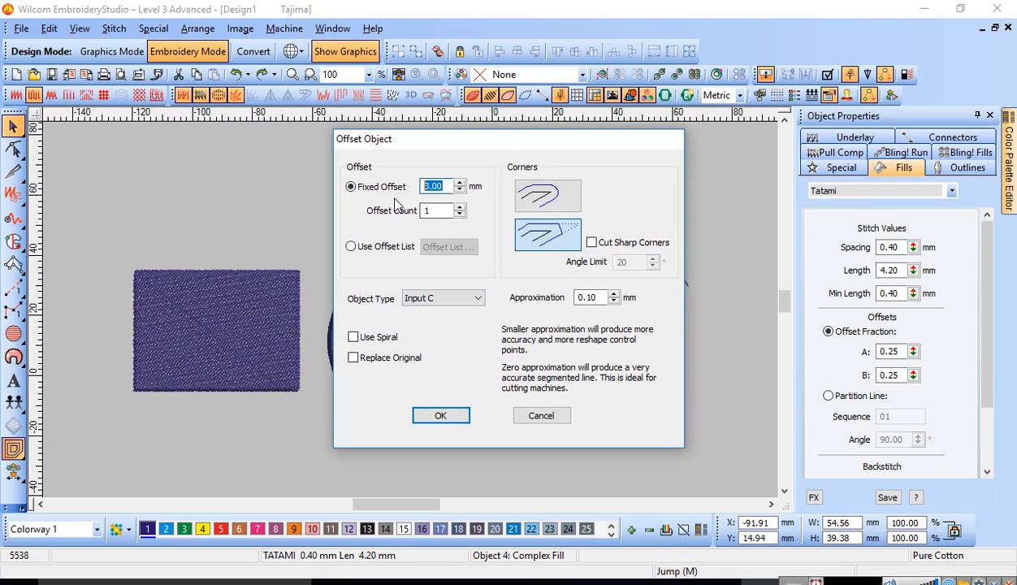
{"action": "type", "text": "5"}
{"action": "left_click", "coordinate": [470, 299]}
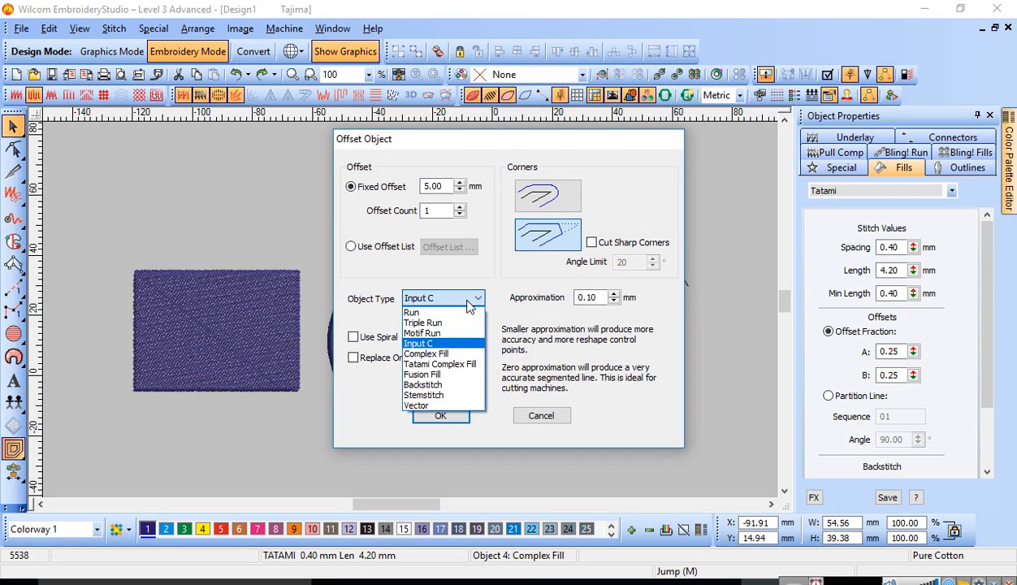
{"action": "left_click", "coordinate": [435, 323]}
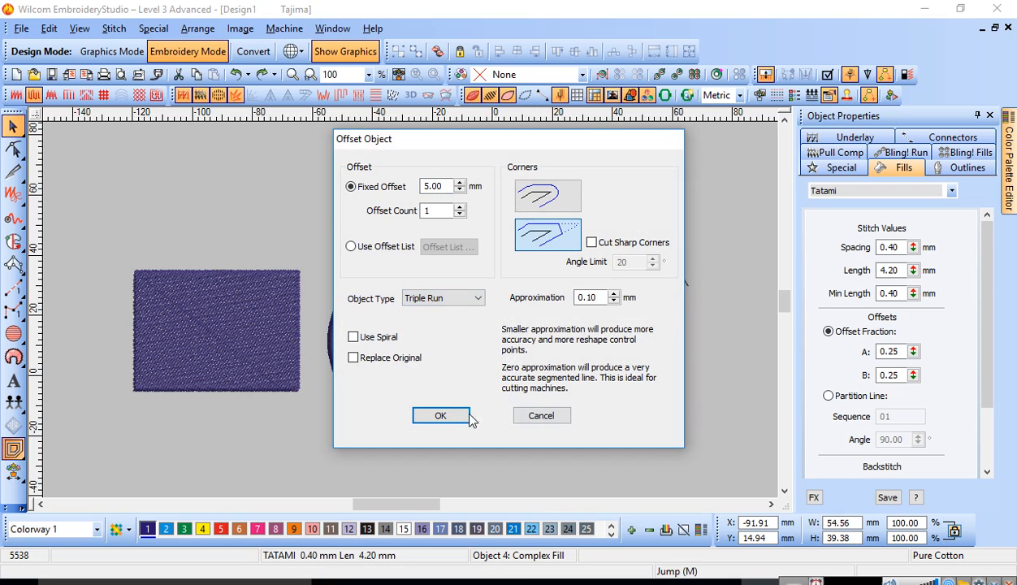
{"action": "left_click", "coordinate": [439, 415]}
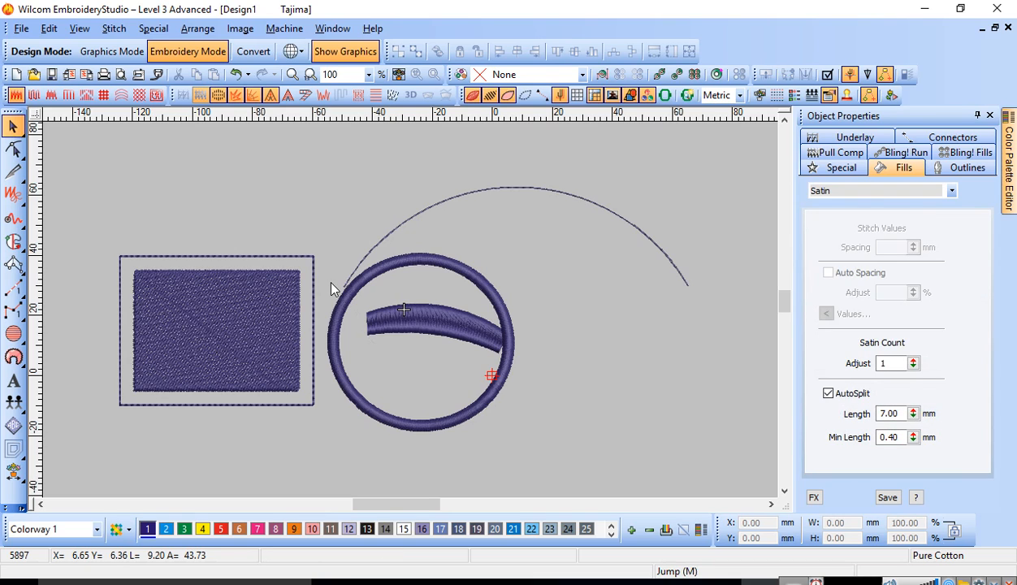
Step: Try five Triple Run outlines around the rectangle with a fixed offset of 2 mm
{"action": "left_click", "coordinate": [209, 333]}
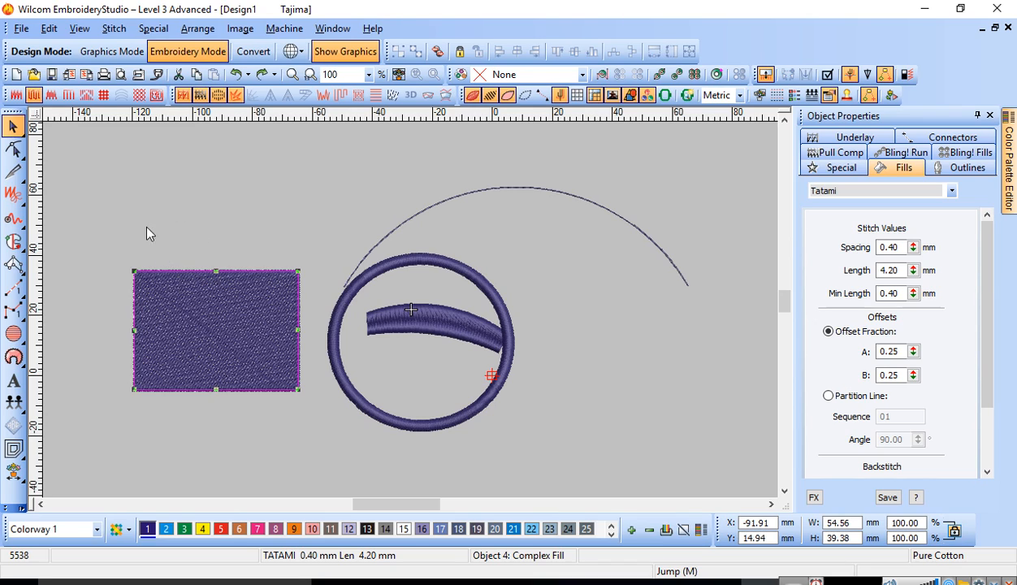
{"action": "left_click", "coordinate": [14, 447]}
{"action": "left_click", "coordinate": [280, 334]}
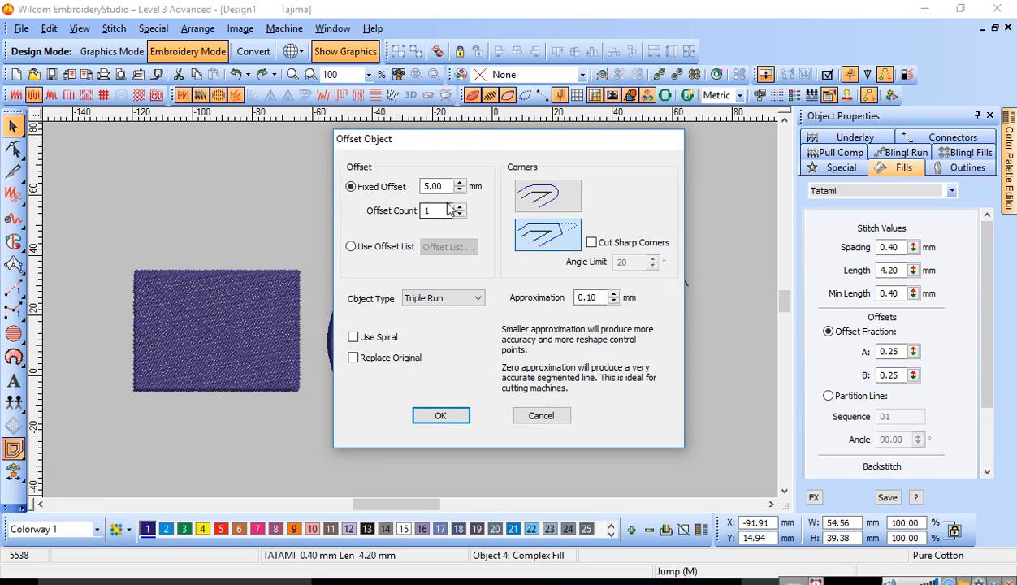
{"action": "double_click", "coordinate": [448, 186]}
{"action": "type", "text": "2"}
{"action": "key", "text": "Tab"}
{"action": "type", "text": "5"}
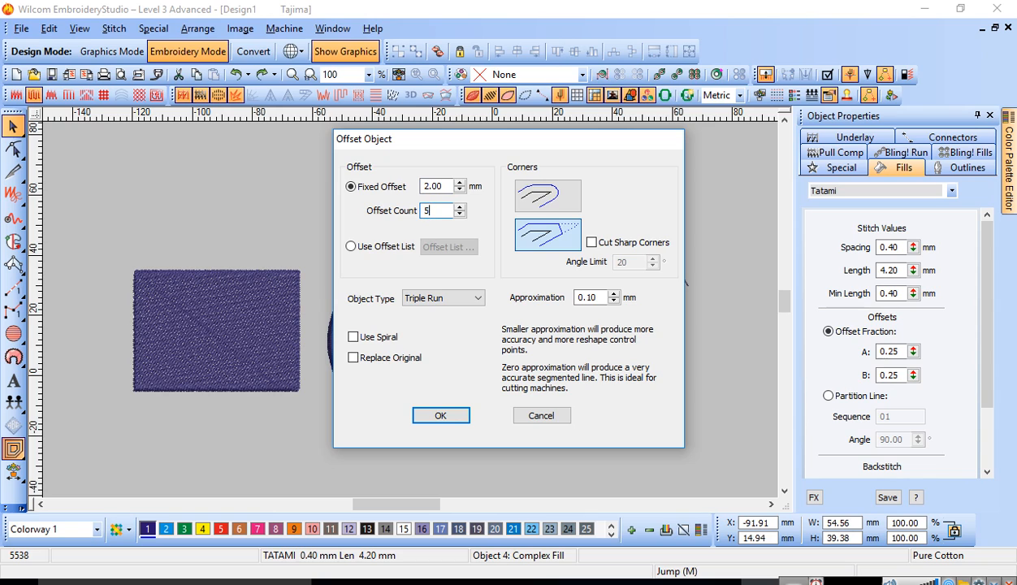
{"action": "left_click", "coordinate": [440, 415]}
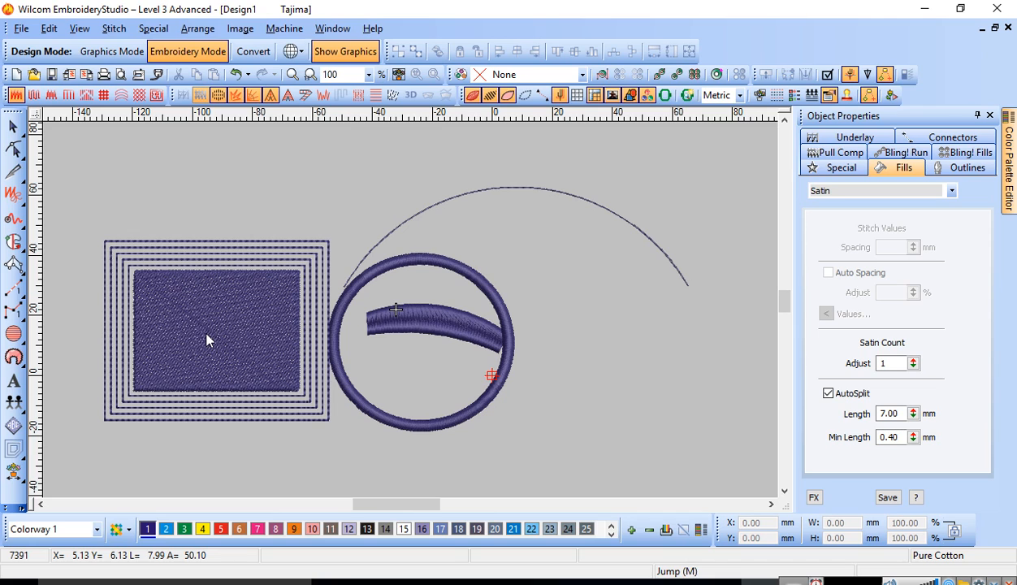
Step: Inspect the offset outlines around the rectangle up close, return to 100% zoom and remove them
{"action": "key", "text": "b"}
{"action": "left_click_drag", "start_coordinate": [92, 265], "coordinate": [409, 457]}
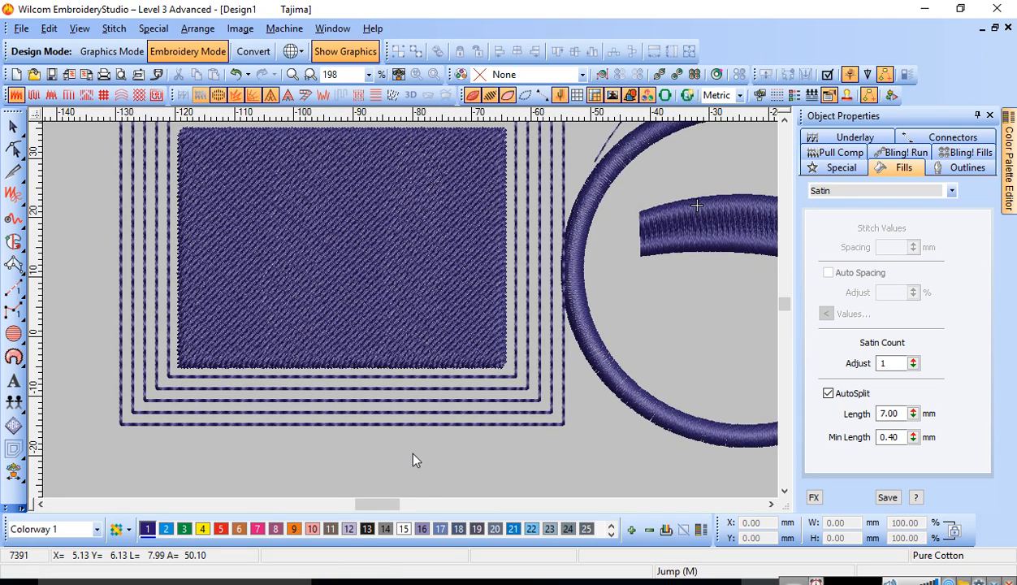
{"action": "key", "text": "v"}
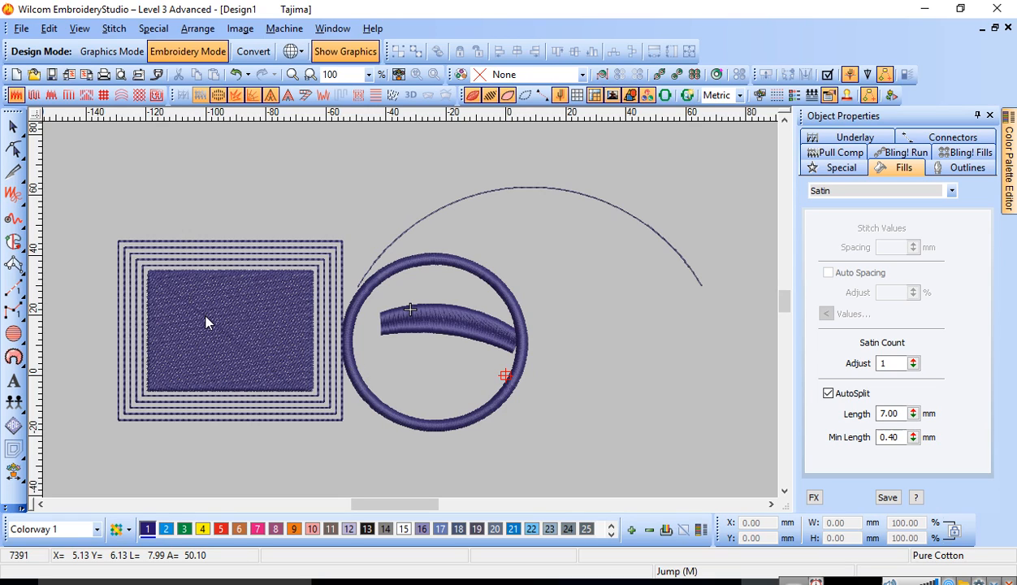
{"action": "key", "text": "Escape"}
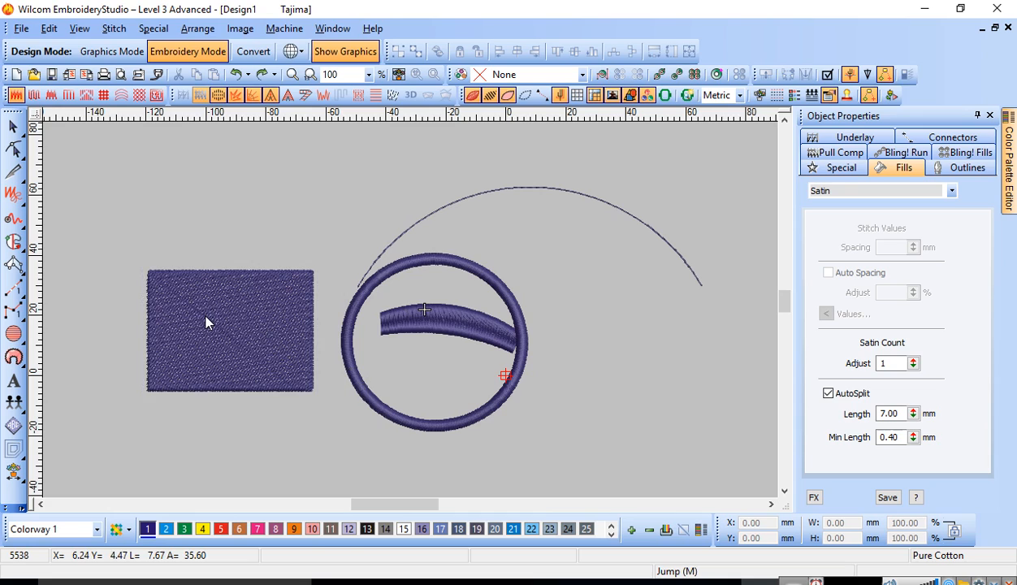
Step: Insert five Triple Run outlines around the rectangle with a fixed offset of 10 mm
{"action": "left_click", "coordinate": [206, 321]}
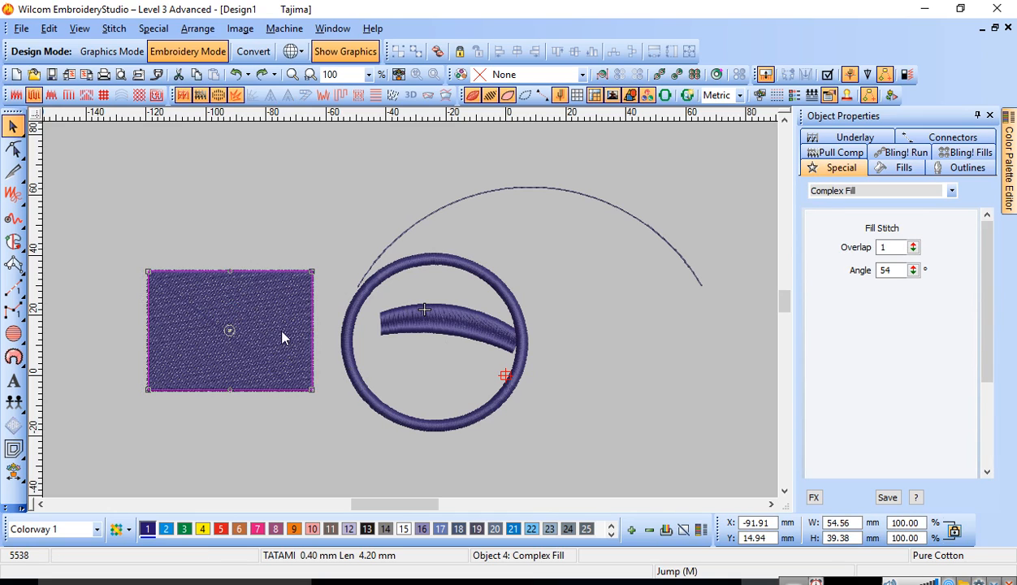
{"action": "left_click", "coordinate": [14, 449]}
{"action": "double_click", "coordinate": [447, 213]}
{"action": "type", "text": "10"}
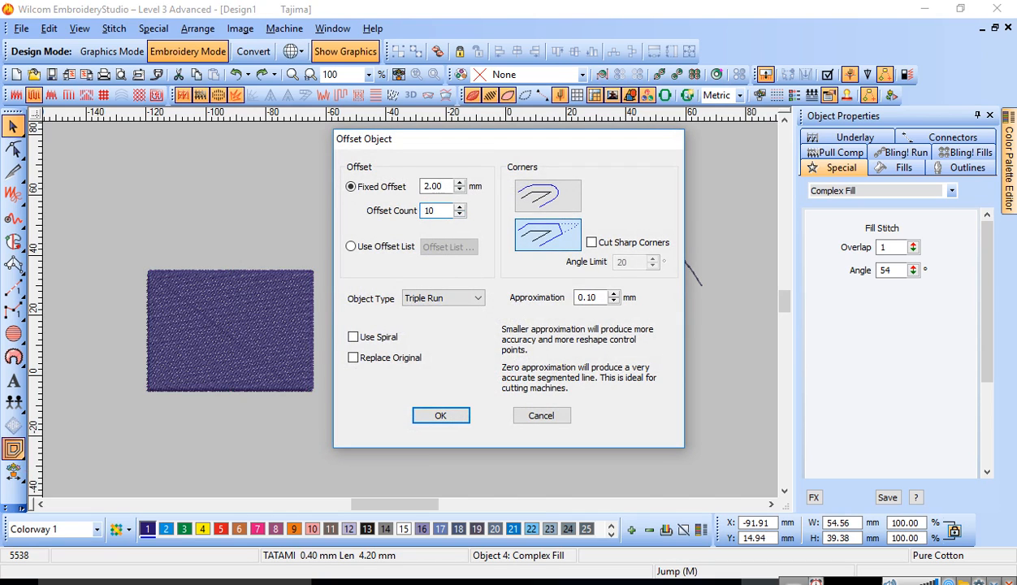
{"action": "left_click_drag", "start_coordinate": [439, 208], "coordinate": [399, 219]}
{"action": "type", "text": "5"}
{"action": "key", "text": "shift+Tab"}
{"action": "type", "text": "10"}
{"action": "left_click", "coordinate": [438, 211]}
{"action": "left_click", "coordinate": [448, 417]}
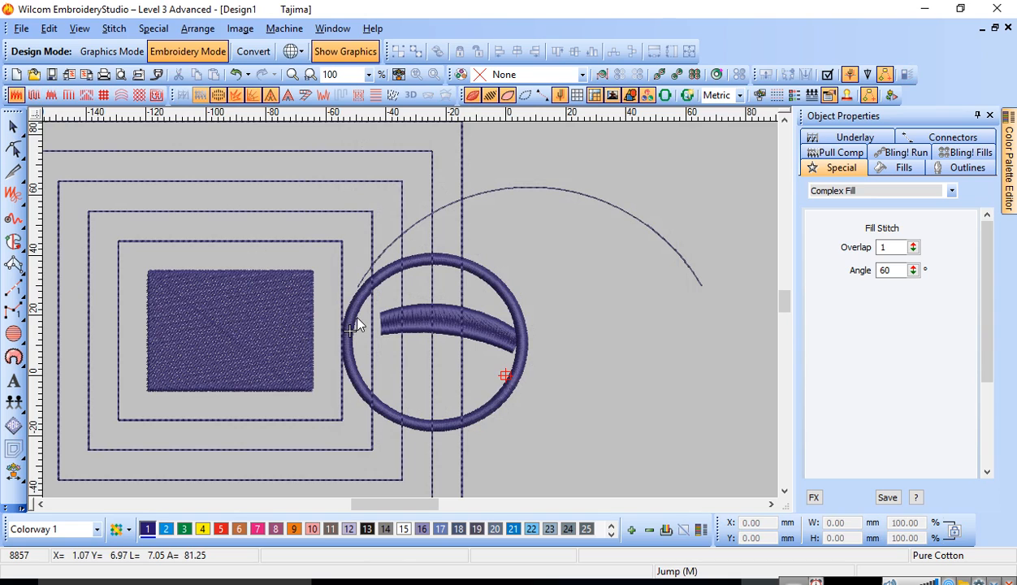
Step: Delete the run-stitch arc above the ring
{"action": "key", "text": "c"}
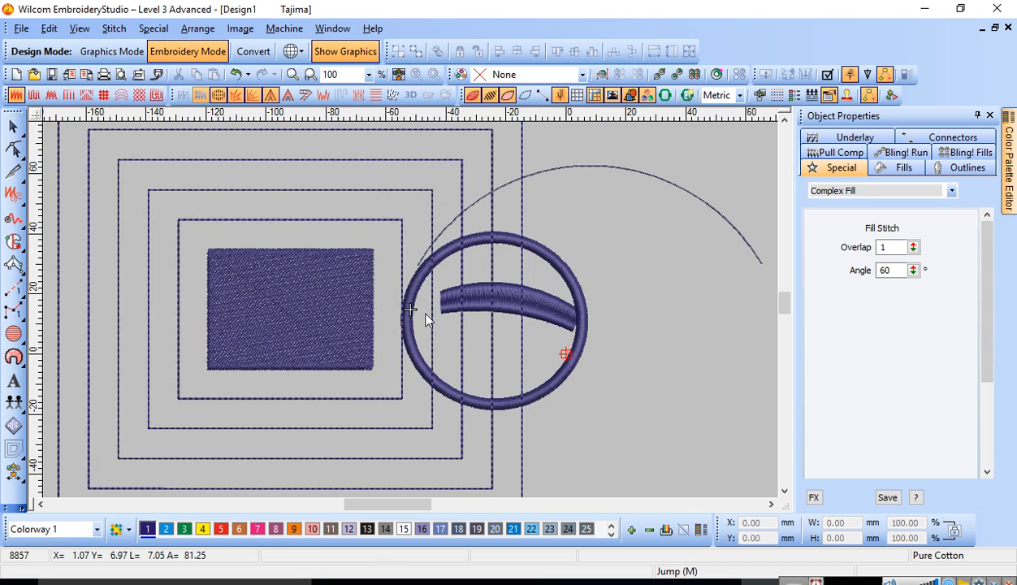
{"action": "left_click", "coordinate": [672, 188]}
{"action": "key", "text": "Delete"}
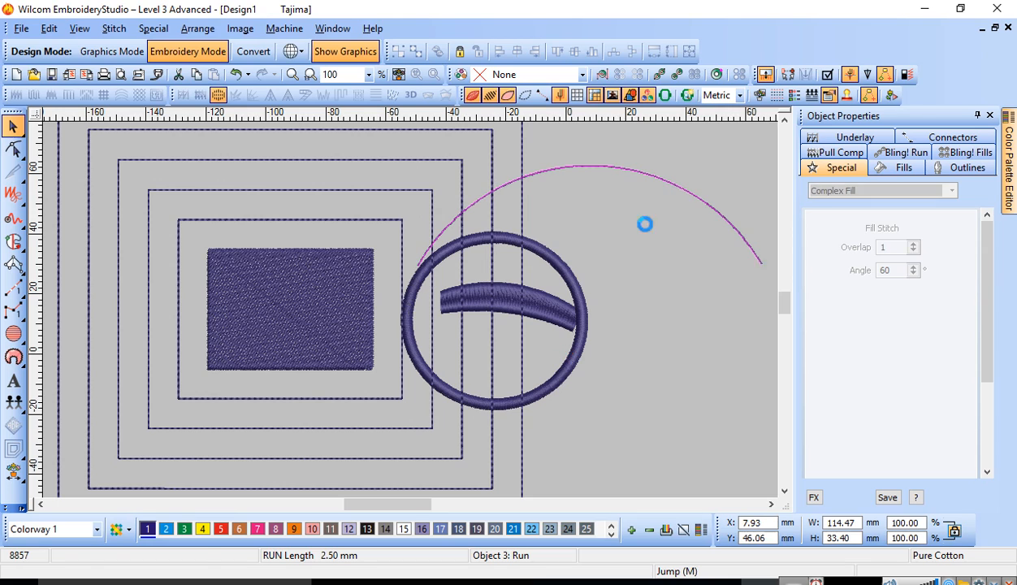
Step: Delete the satin ring and the curved satin column inside it
{"action": "left_click", "coordinate": [568, 273]}
{"action": "key", "text": "Delete"}
{"action": "left_click", "coordinate": [564, 301]}
{"action": "key", "text": "Delete"}
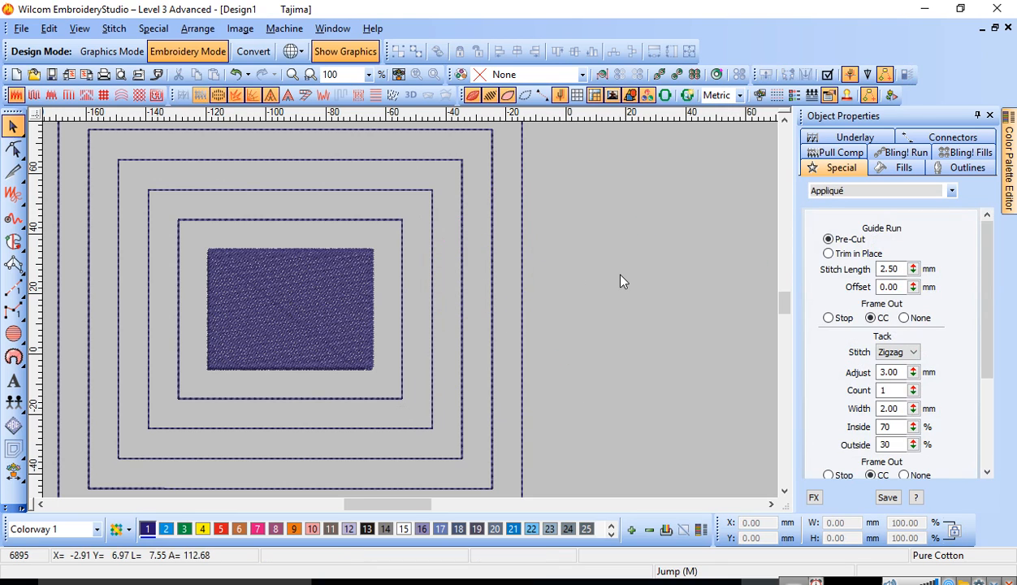
Step: Show the filled rectangle up close as plain stitches instead of TrueView
{"action": "key", "text": "c"}
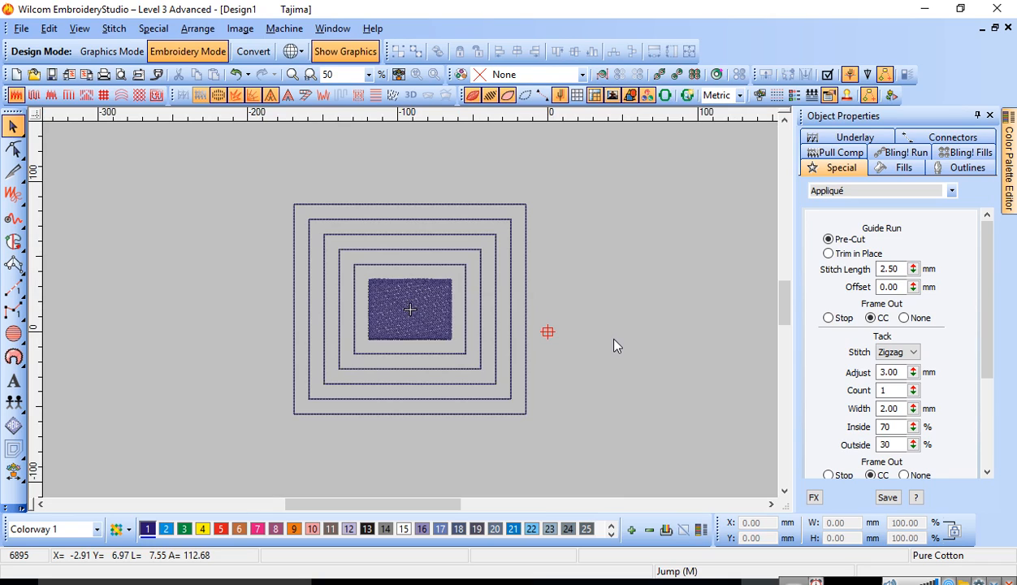
{"action": "key", "text": "h"}
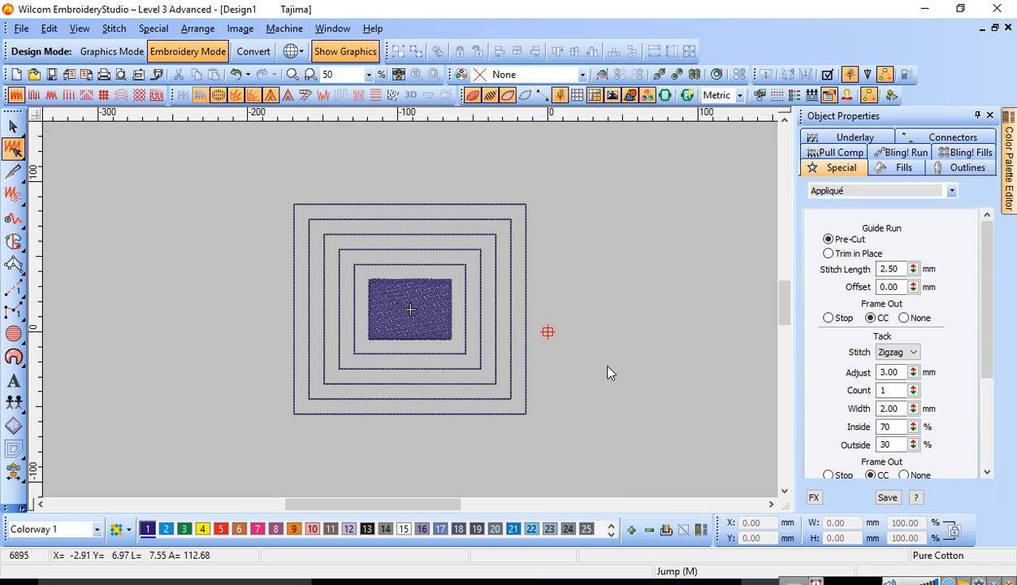
{"action": "key", "text": "Escape"}
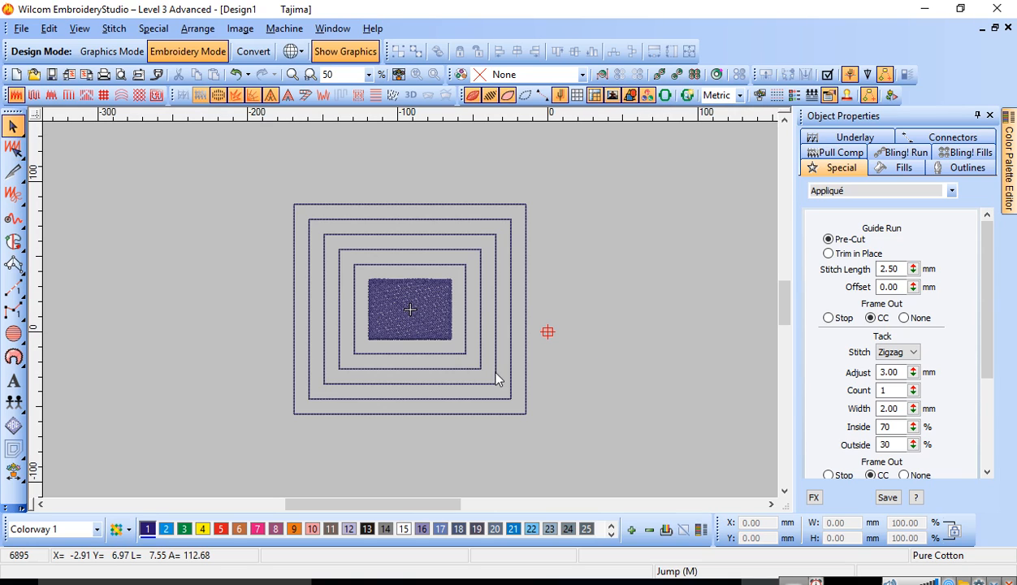
{"action": "left_click_drag", "start_coordinate": [376, 275], "coordinate": [501, 398]}
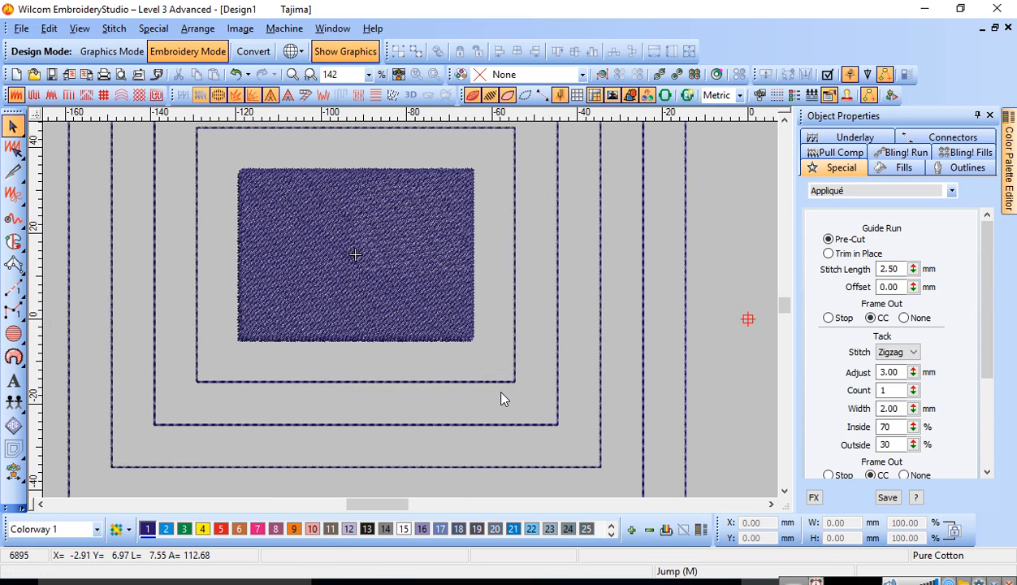
{"action": "left_click", "coordinate": [431, 344]}
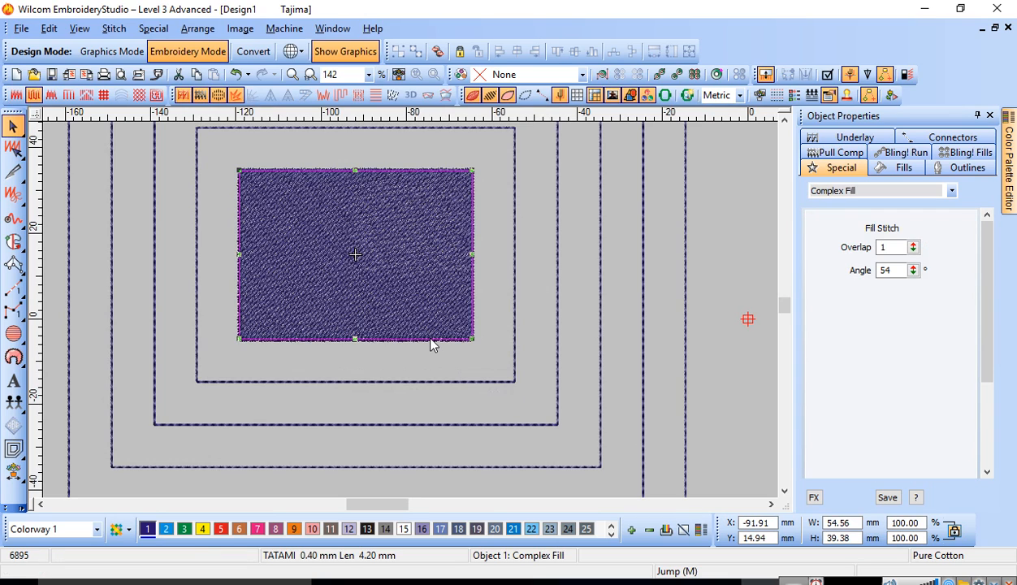
{"action": "key", "text": "t"}
{"action": "key", "text": "Escape"}
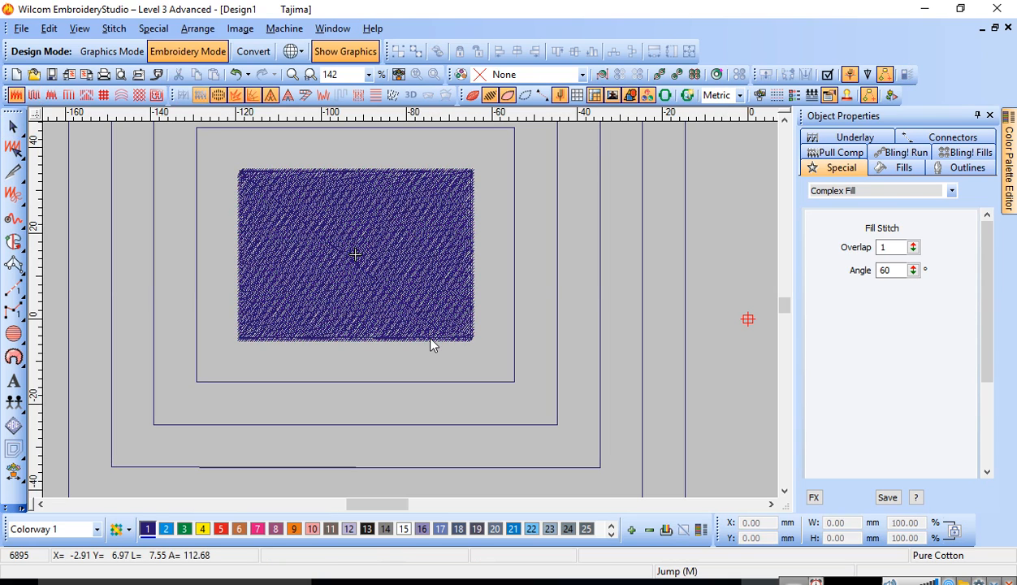
Step: Step through individual stitches along the rectangle's lower edge in Stitch Edit mode and clear the stitch selection
{"action": "key", "text": "e"}
{"action": "left_click", "coordinate": [415, 339]}
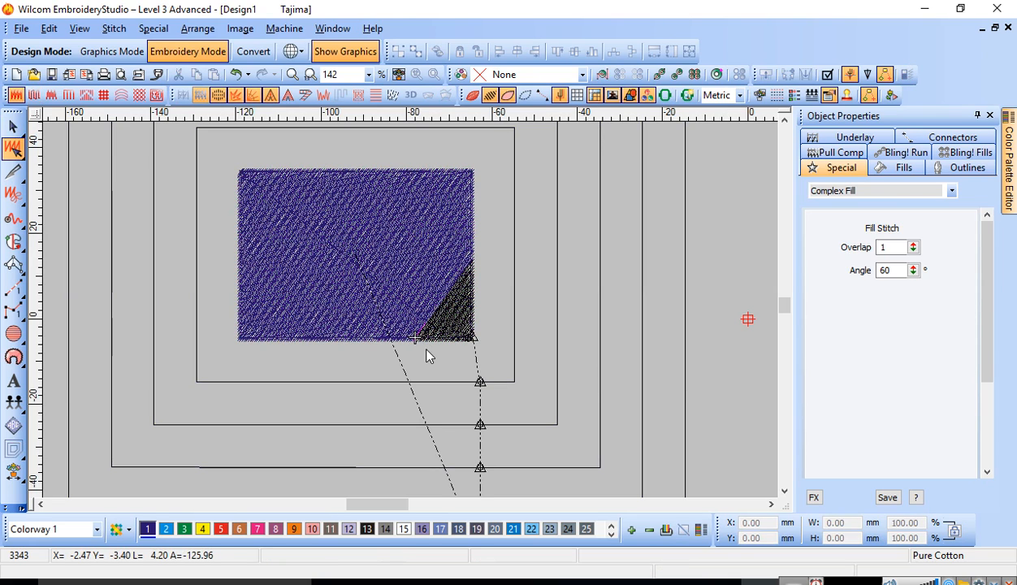
{"action": "left_click", "coordinate": [365, 339]}
{"action": "left_click", "coordinate": [318, 338]}
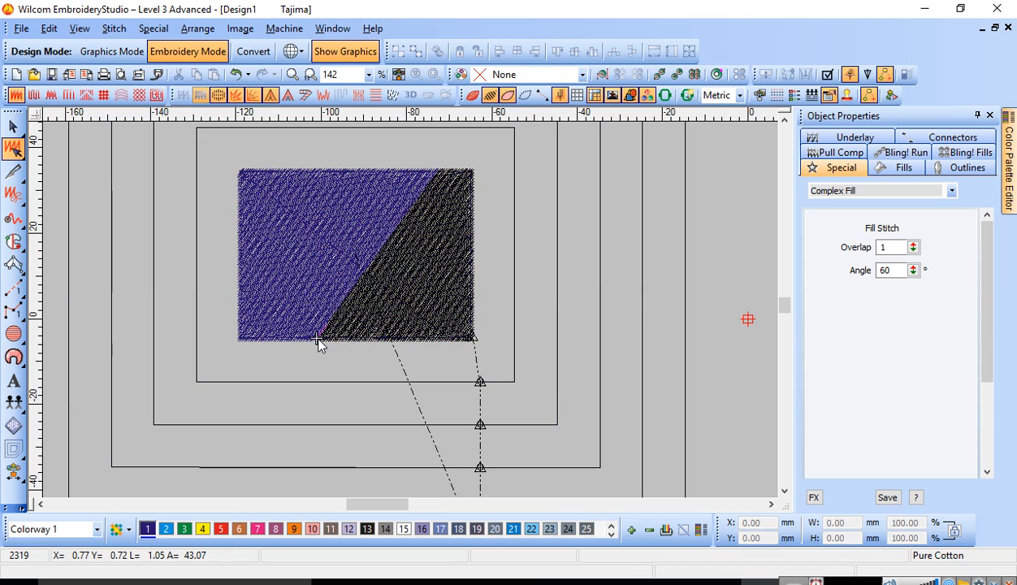
{"action": "left_click", "coordinate": [277, 344]}
{"action": "left_click", "coordinate": [259, 344]}
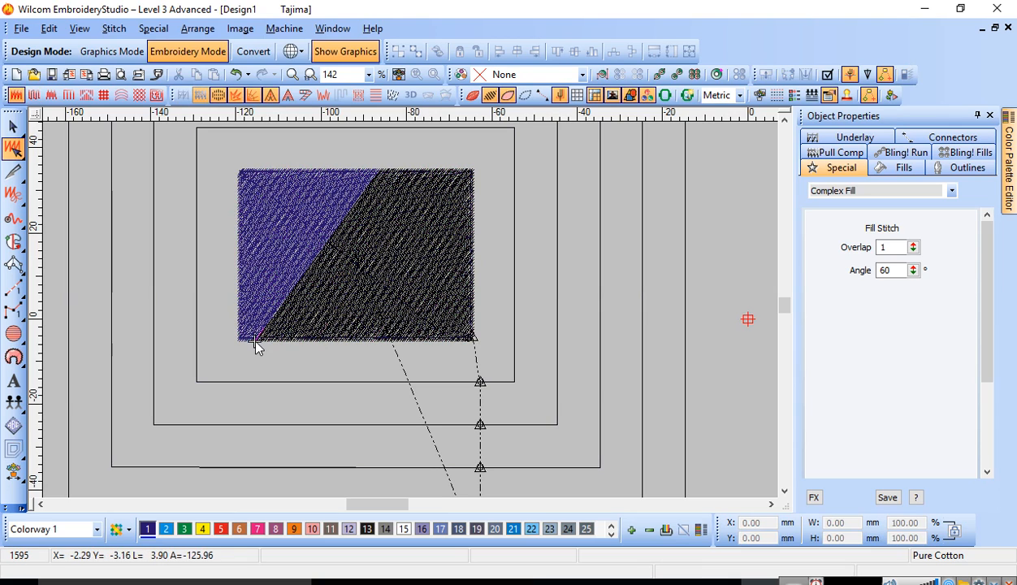
{"action": "key", "text": "Escape"}
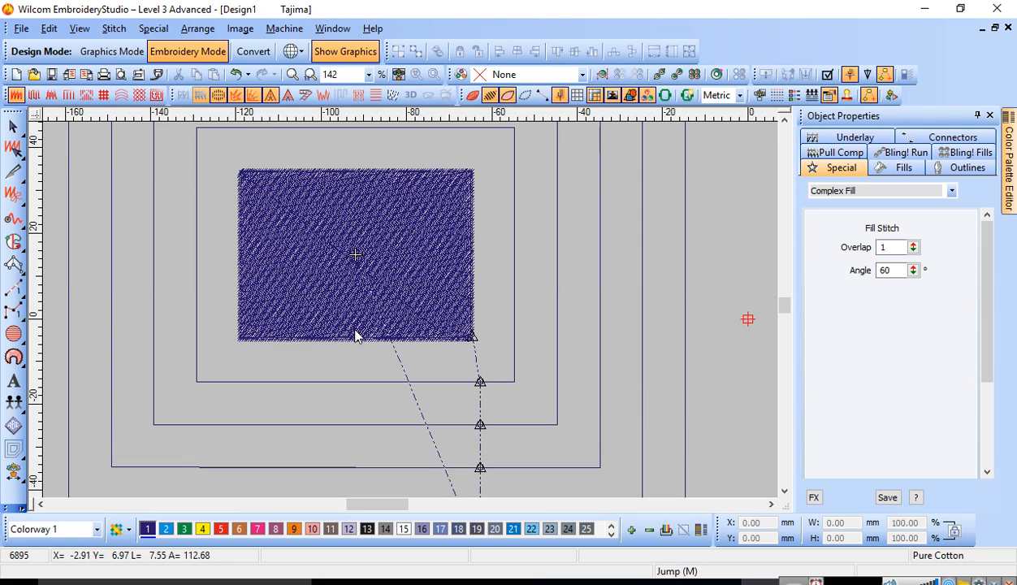
Step: Restore the TrueView display with object selection active and the zoom at 100%
{"action": "key", "text": "shift+z"}
{"action": "key", "text": "o"}
{"action": "key", "text": "1"}
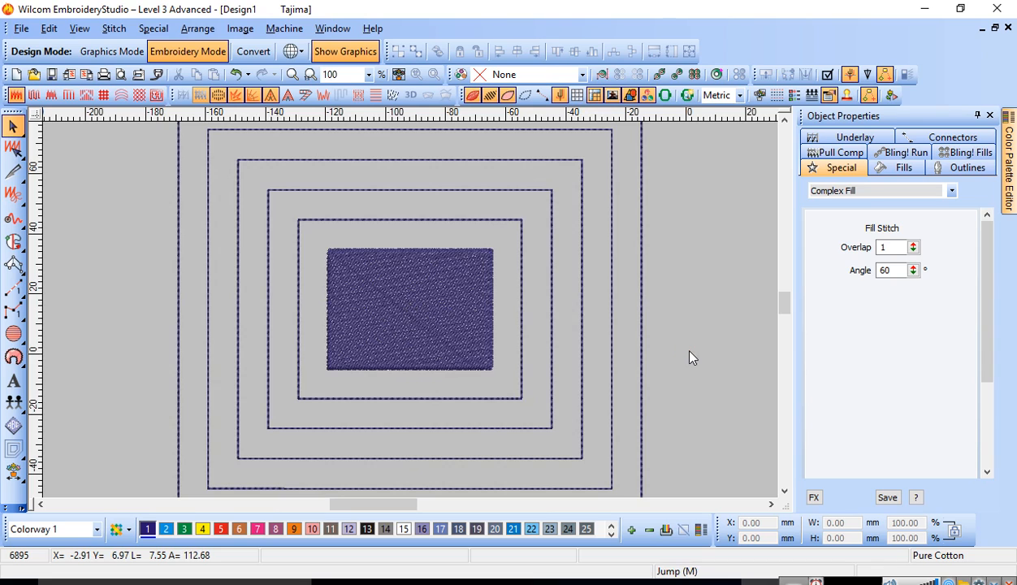
Step: Scroll the design up and down at 50% zoom to examine the current mouse wheel behaviour
{"action": "key", "text": "shift+z"}
{"action": "scroll", "coordinate": [459, 351], "scroll_direction": "down", "scroll_amount": 2}
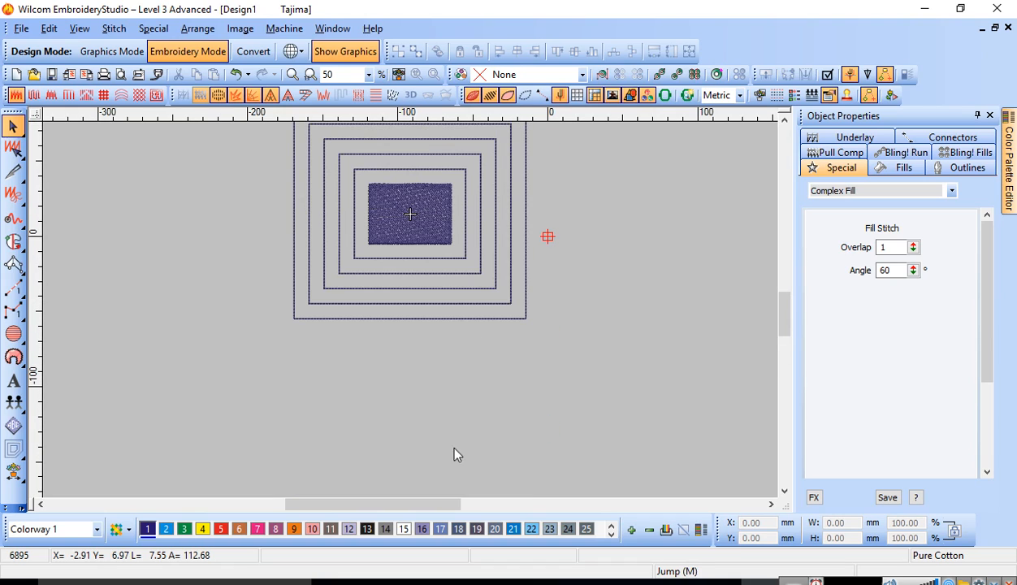
{"action": "scroll", "coordinate": [427, 407], "scroll_direction": "up", "scroll_amount": 3}
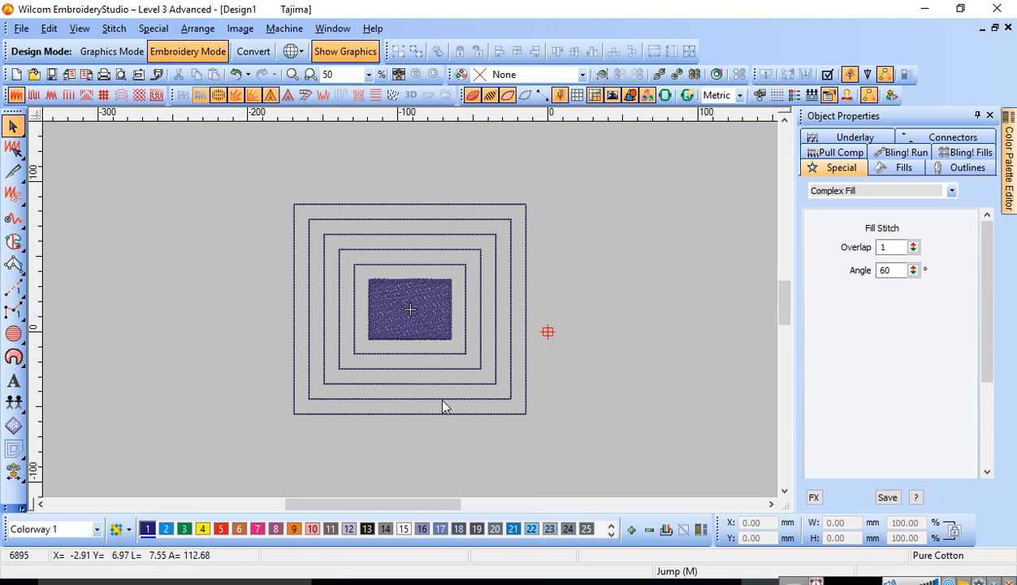
{"action": "scroll", "coordinate": [442, 390], "scroll_direction": "up", "scroll_amount": 3}
{"action": "scroll", "coordinate": [442, 384], "scroll_direction": "down", "scroll_amount": 3}
{"action": "scroll", "coordinate": [443, 382], "scroll_direction": "up", "scroll_amount": 3}
{"action": "scroll", "coordinate": [444, 385], "scroll_direction": "down", "scroll_amount": 3}
{"action": "scroll", "coordinate": [444, 398], "scroll_direction": "up", "scroll_amount": 3}
{"action": "scroll", "coordinate": [445, 399], "scroll_direction": "down", "scroll_amount": 3}
{"action": "scroll", "coordinate": [452, 361], "scroll_direction": "down", "scroll_amount": 3}
{"action": "scroll", "coordinate": [453, 372], "scroll_direction": "up", "scroll_amount": 3}
{"action": "scroll", "coordinate": [438, 354], "scroll_direction": "down", "scroll_amount": 6}
{"action": "scroll", "coordinate": [437, 353], "scroll_direction": "up", "scroll_amount": 9}
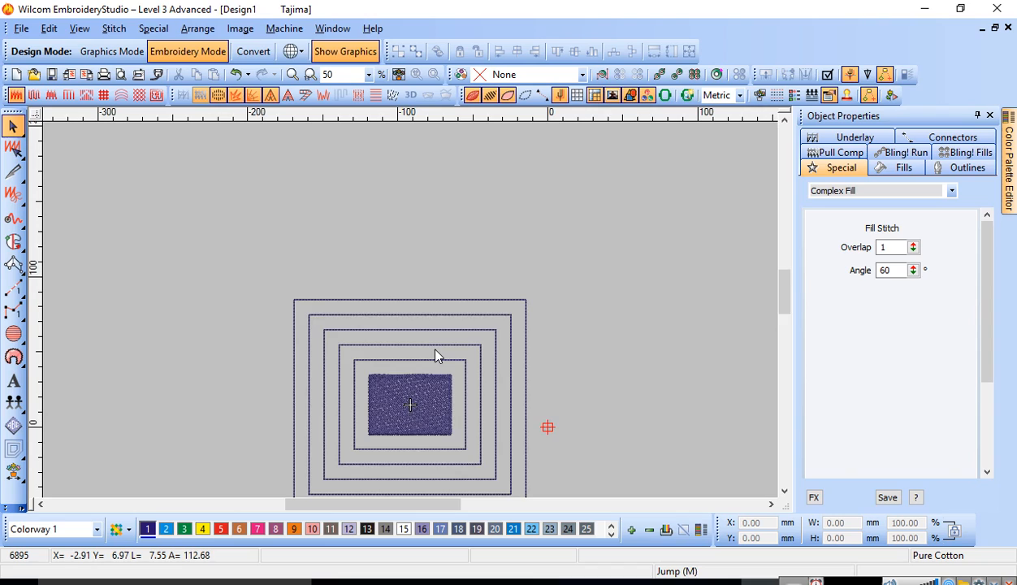
{"action": "scroll", "coordinate": [436, 353], "scroll_direction": "down", "scroll_amount": 3}
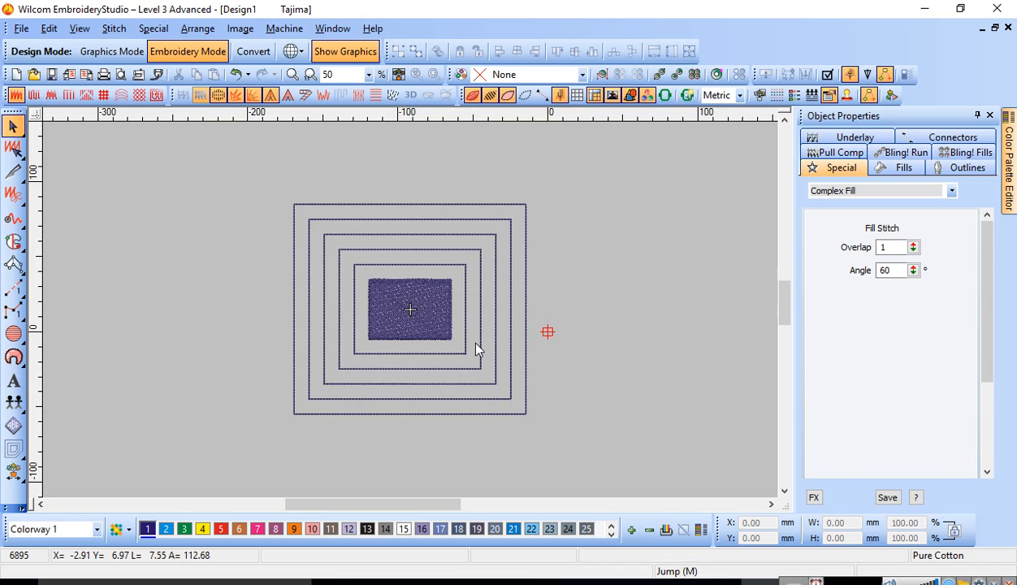
Step: Set the default mouse wheel action to Zoom 2X in the scrolling options
{"action": "left_click", "coordinate": [578, 98]}
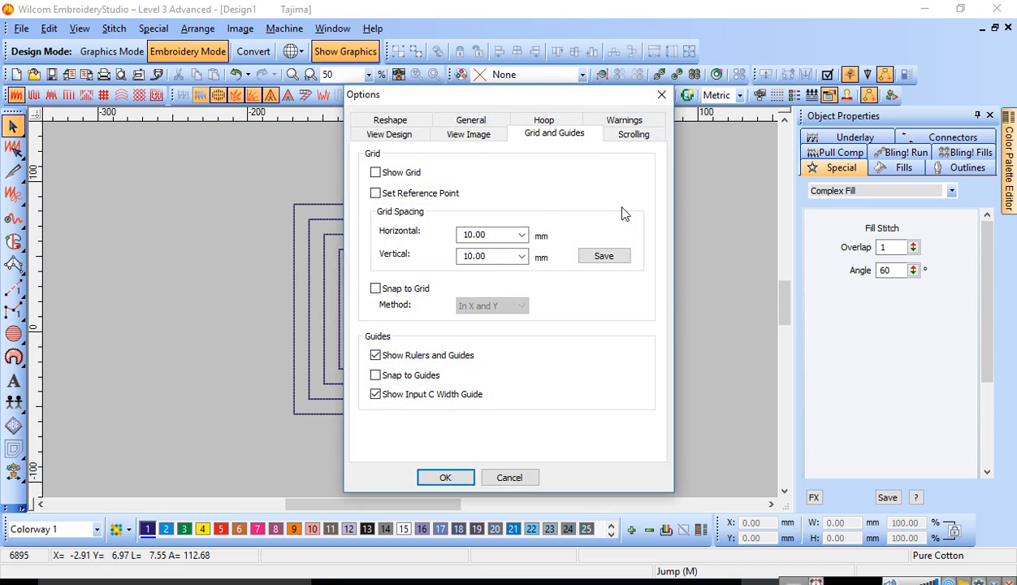
{"action": "left_click_drag", "start_coordinate": [500, 104], "coordinate": [627, 92]}
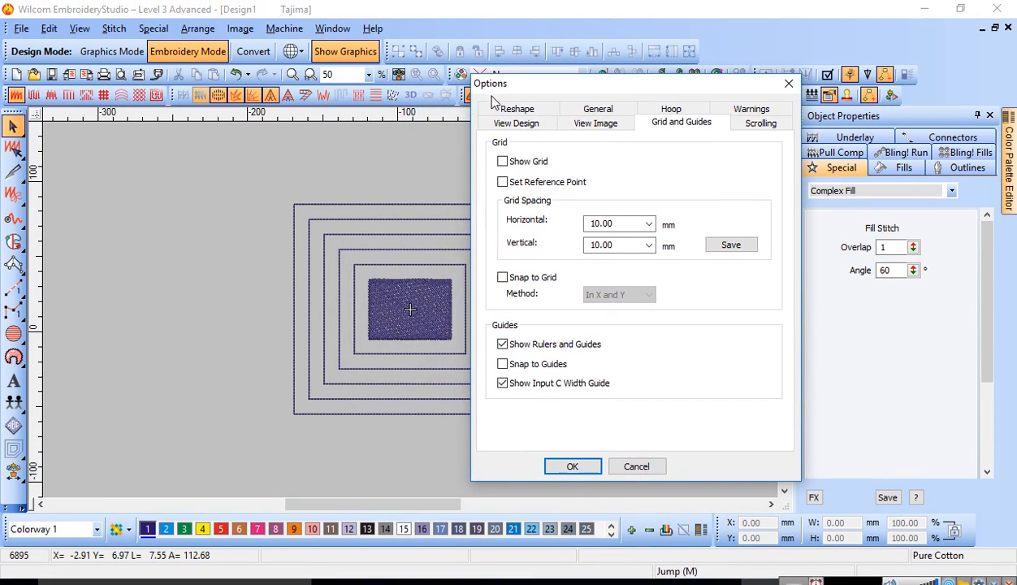
{"action": "left_click", "coordinate": [598, 109]}
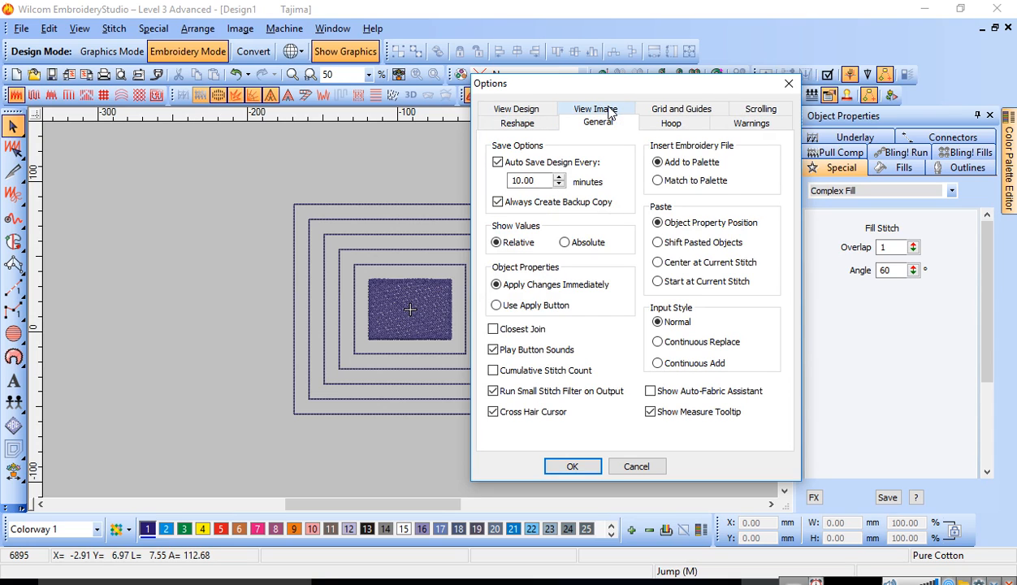
{"action": "left_click", "coordinate": [754, 112]}
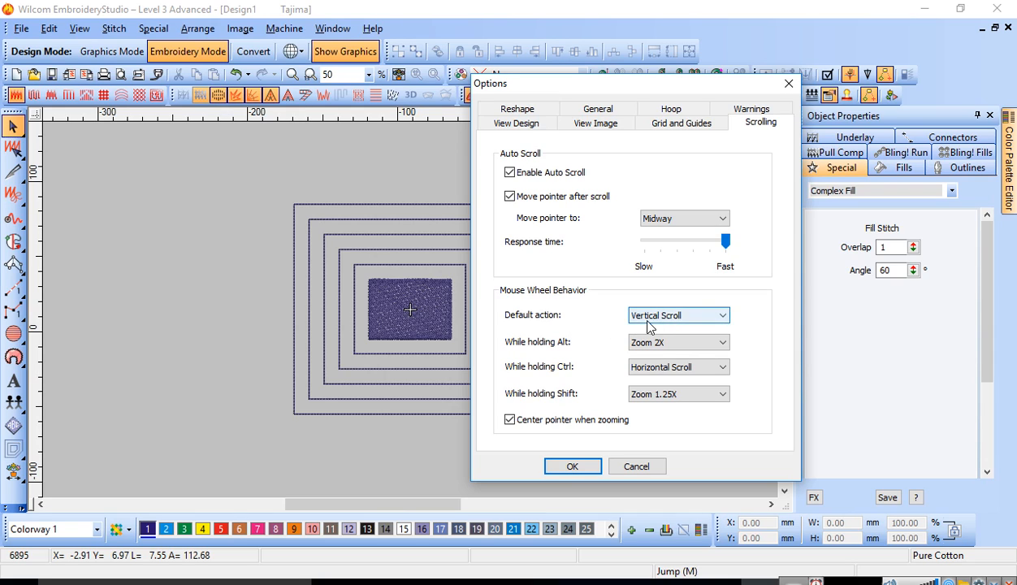
{"action": "left_click", "coordinate": [726, 317]}
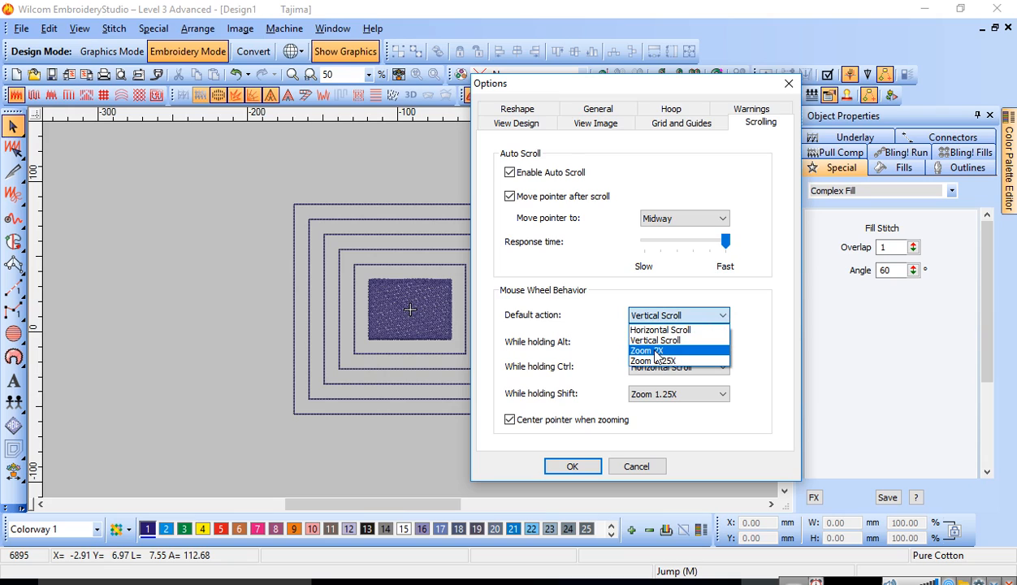
{"action": "left_click", "coordinate": [655, 351]}
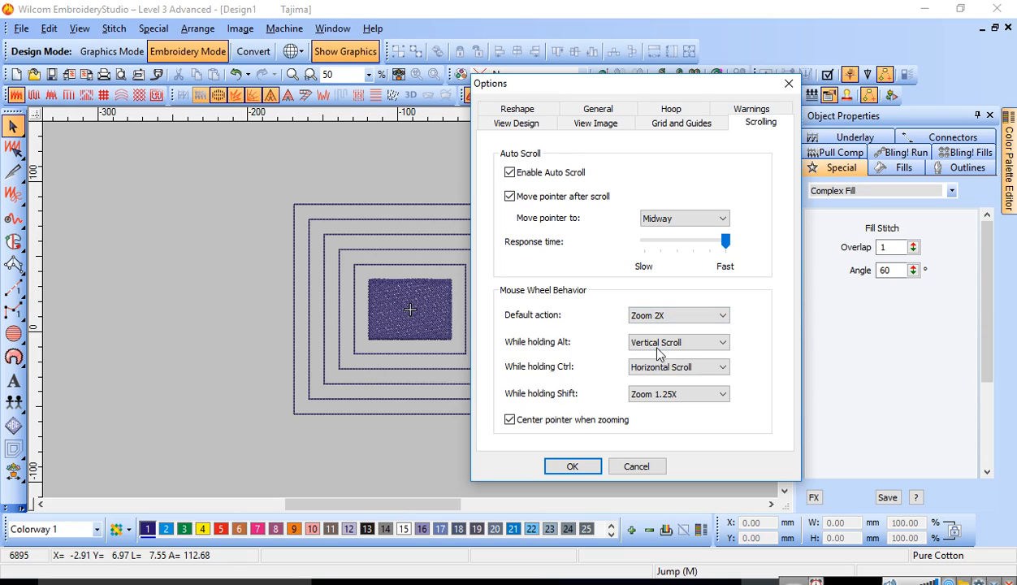
{"action": "left_click", "coordinate": [579, 463]}
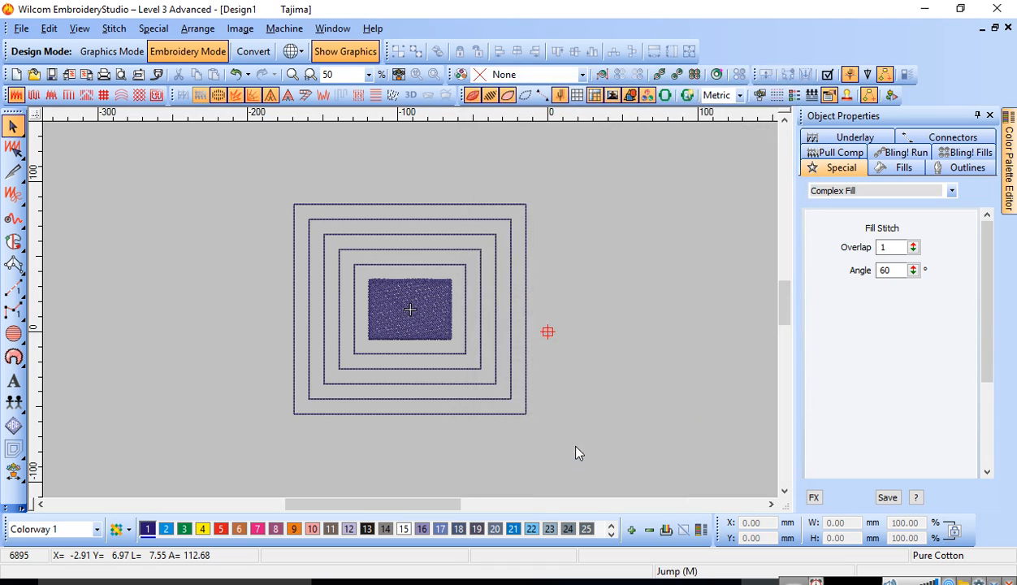
Step: Zoom repeatedly in and out on the rectangle and its outlines to test the new wheel behaviour
{"action": "scroll", "coordinate": [411, 307], "scroll_direction": "down", "scroll_amount": 3}
{"action": "scroll", "coordinate": [410, 309], "scroll_direction": "up", "scroll_amount": 3}
{"action": "scroll", "coordinate": [404, 306], "scroll_direction": "down", "scroll_amount": 4}
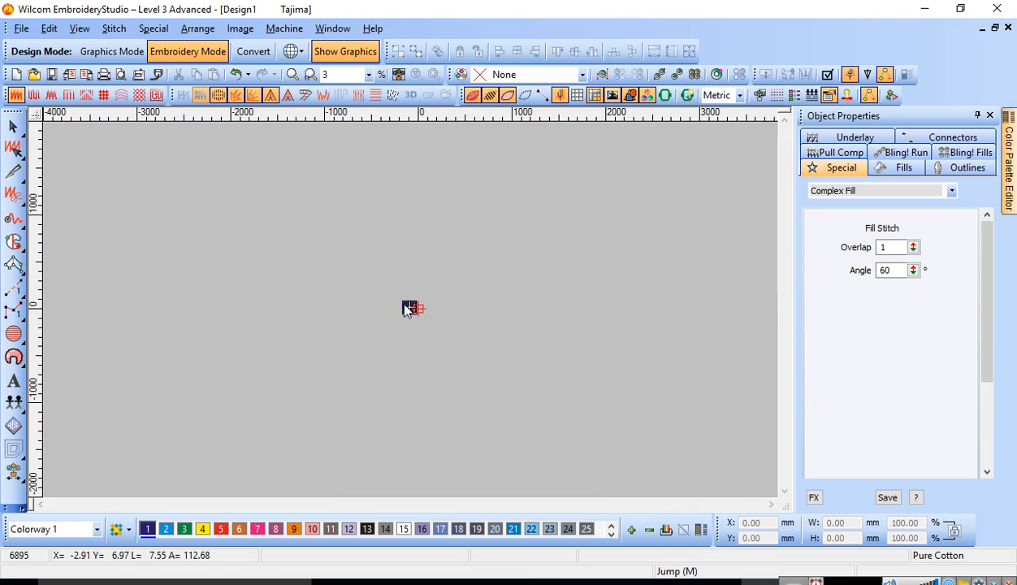
{"action": "scroll", "coordinate": [409, 314], "scroll_direction": "up", "scroll_amount": 6}
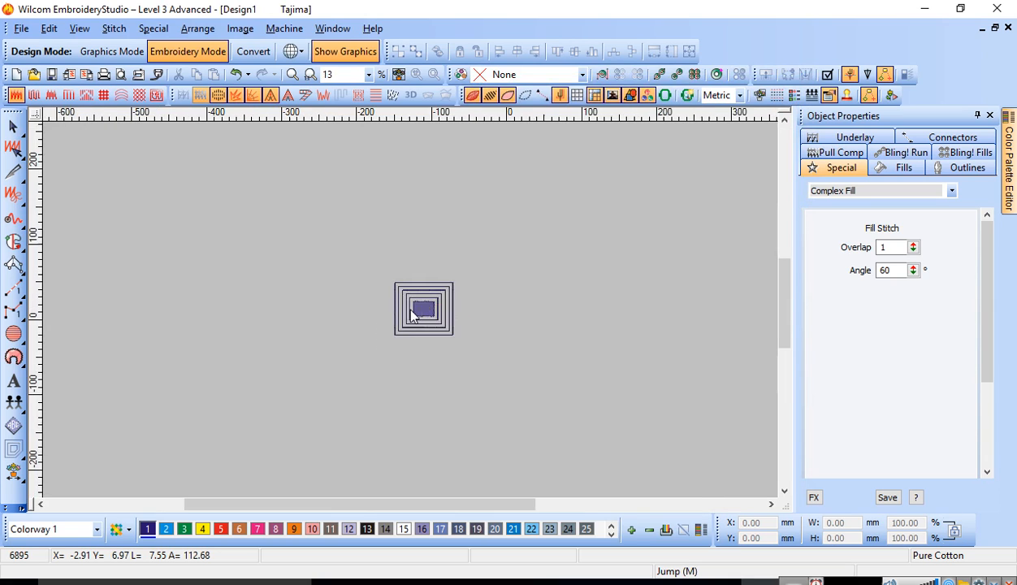
{"action": "scroll", "coordinate": [410, 313], "scroll_direction": "up", "scroll_amount": 2}
{"action": "scroll", "coordinate": [410, 313], "scroll_direction": "down", "scroll_amount": 4}
{"action": "scroll", "coordinate": [411, 312], "scroll_direction": "up", "scroll_amount": 2}
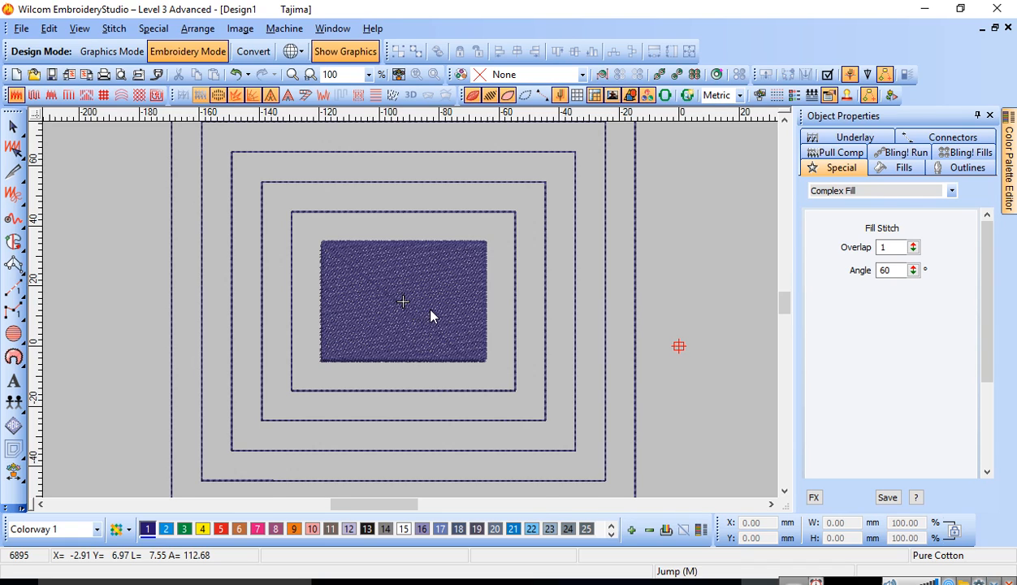
{"action": "scroll", "coordinate": [432, 316], "scroll_direction": "down", "scroll_amount": 2}
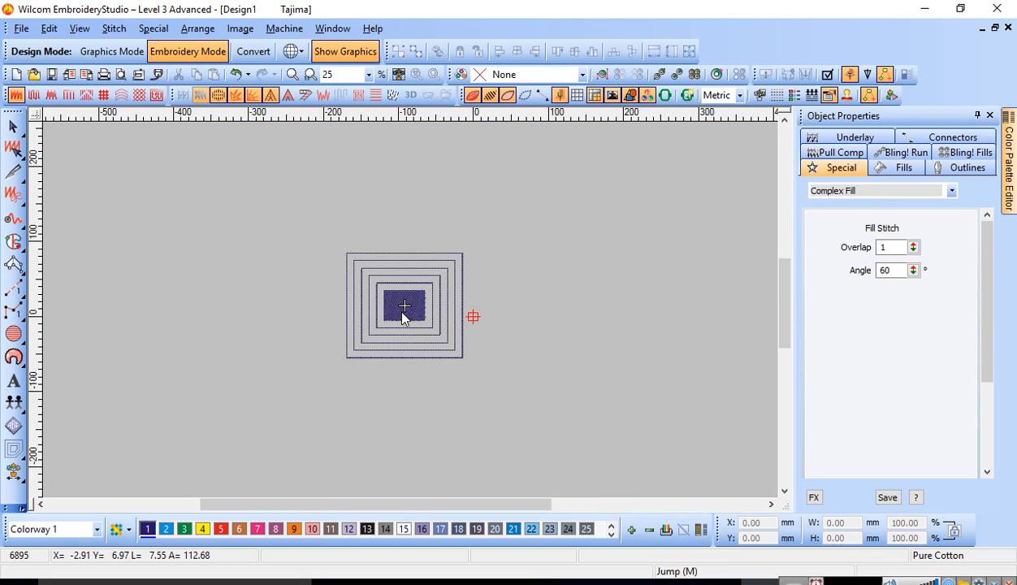
{"action": "scroll", "coordinate": [404, 317], "scroll_direction": "up", "scroll_amount": 2}
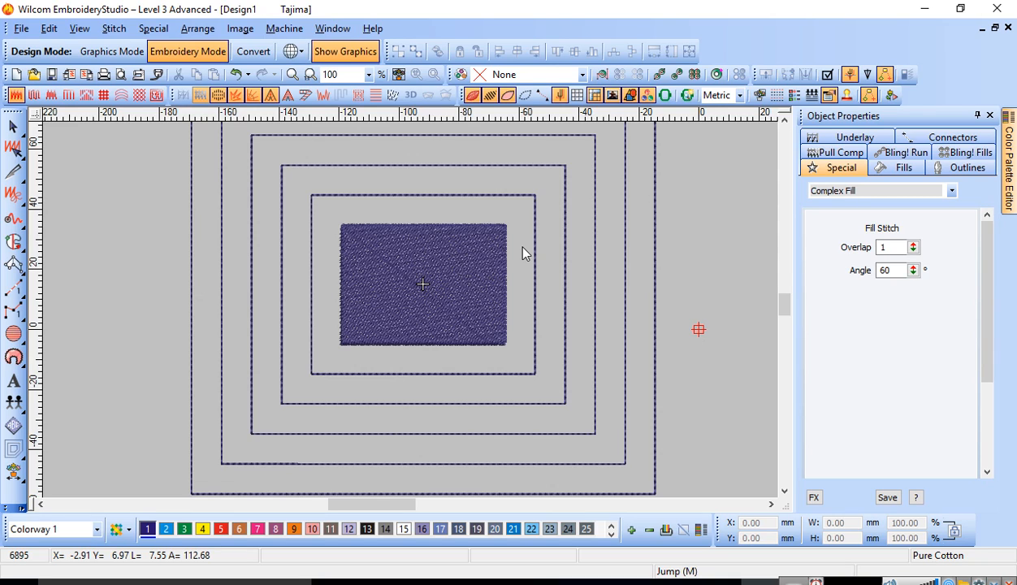
{"action": "scroll", "coordinate": [480, 251], "scroll_direction": "up", "scroll_amount": 2}
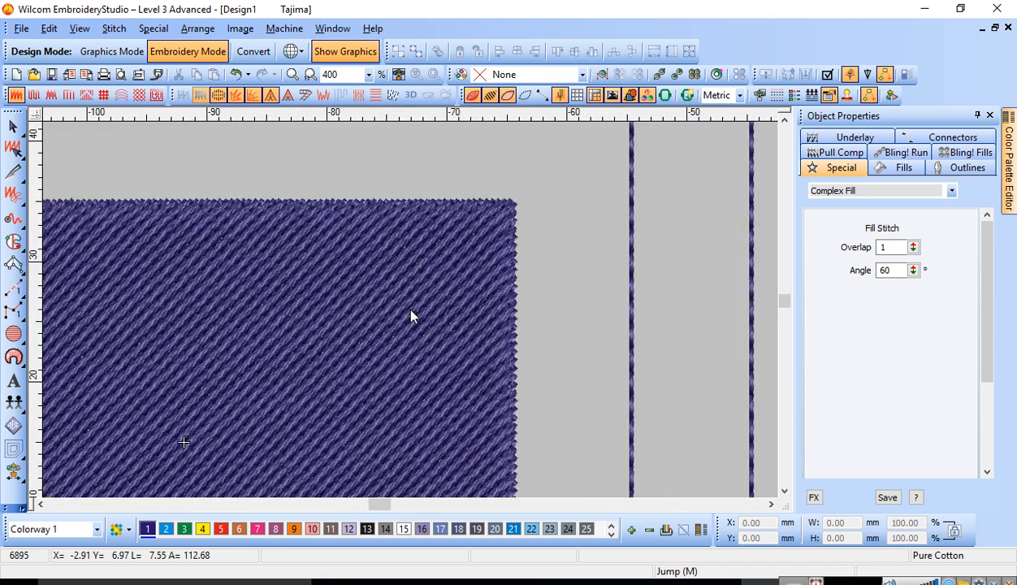
{"action": "scroll", "coordinate": [411, 317], "scroll_direction": "down", "scroll_amount": 3}
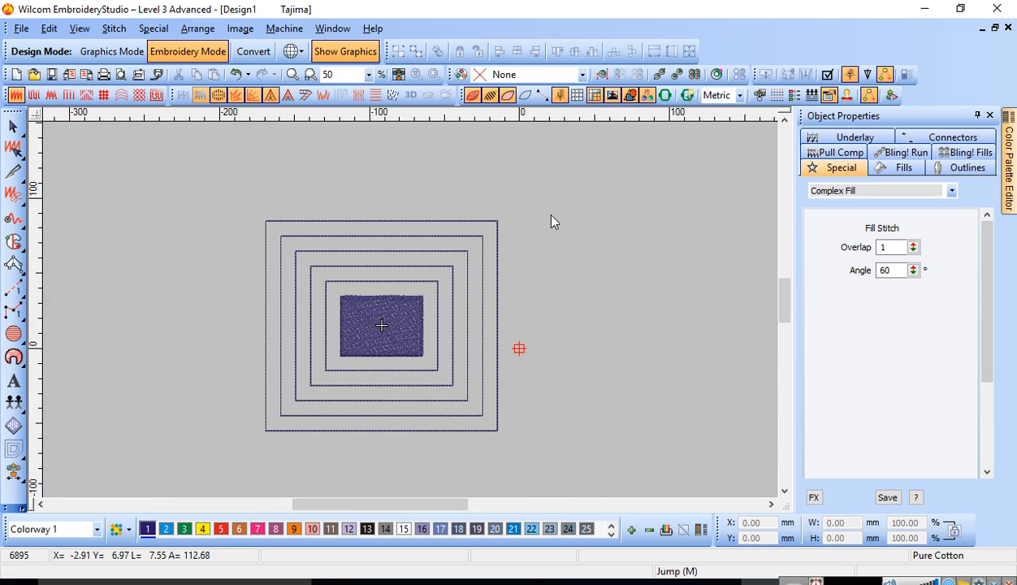
{"action": "scroll", "coordinate": [401, 305], "scroll_direction": "up", "scroll_amount": 1}
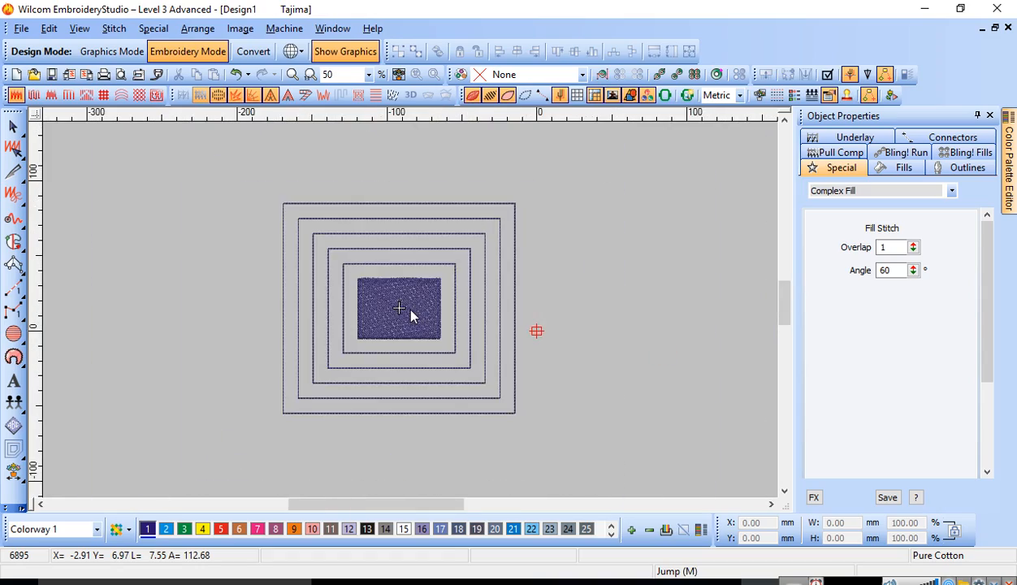
{"action": "scroll", "coordinate": [411, 311], "scroll_direction": "up", "scroll_amount": 2}
{"action": "scroll", "coordinate": [411, 311], "scroll_direction": "down", "scroll_amount": 2}
{"action": "scroll", "coordinate": [411, 312], "scroll_direction": "up", "scroll_amount": 2}
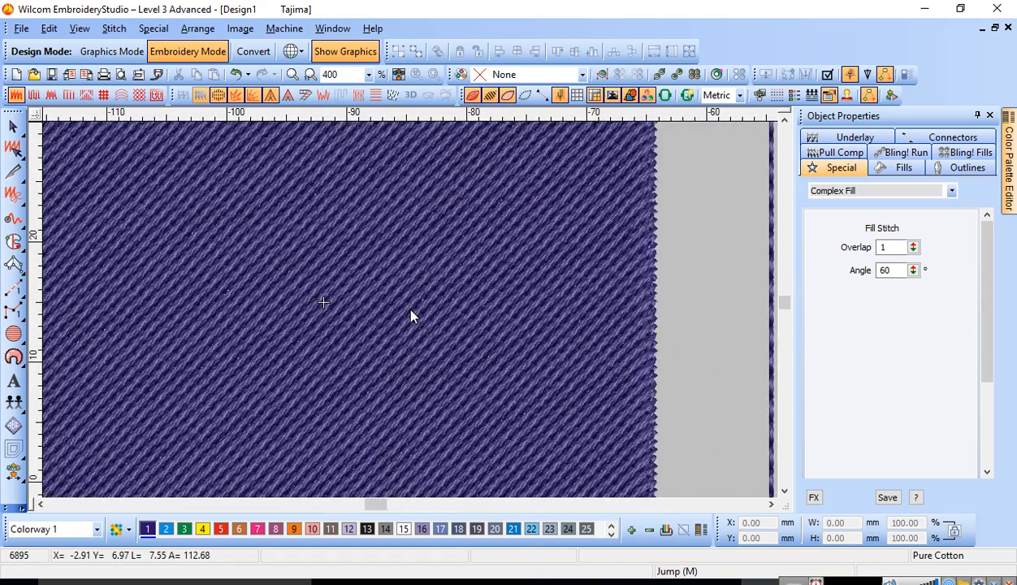
{"action": "scroll", "coordinate": [411, 317], "scroll_direction": "down", "scroll_amount": 1}
{"action": "scroll", "coordinate": [449, 302], "scroll_direction": "down", "scroll_amount": 1}
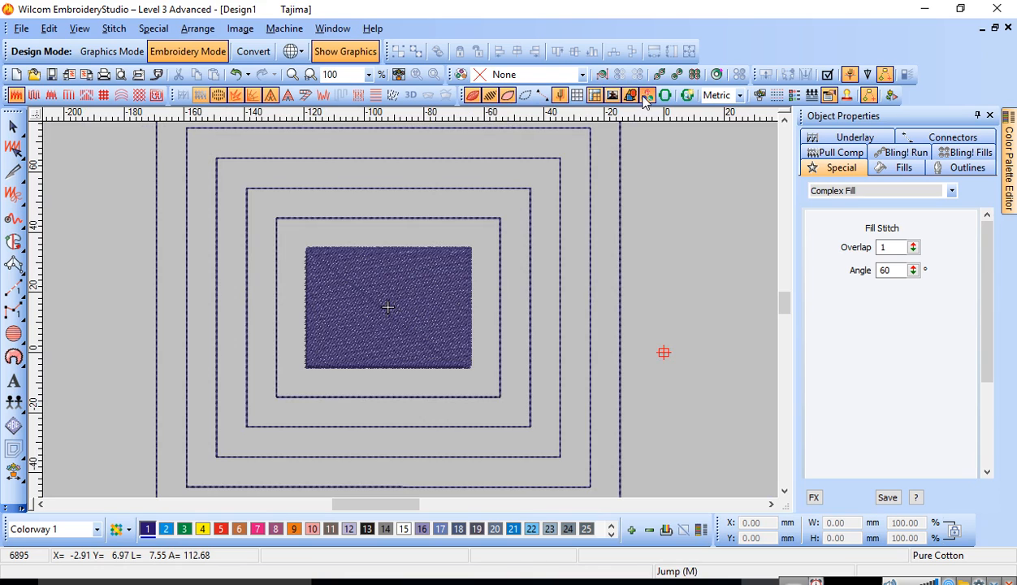
Step: Set the default mouse wheel action to Vertical Scroll in the scrolling options and test it on the design
{"action": "right_click", "coordinate": [577, 95]}
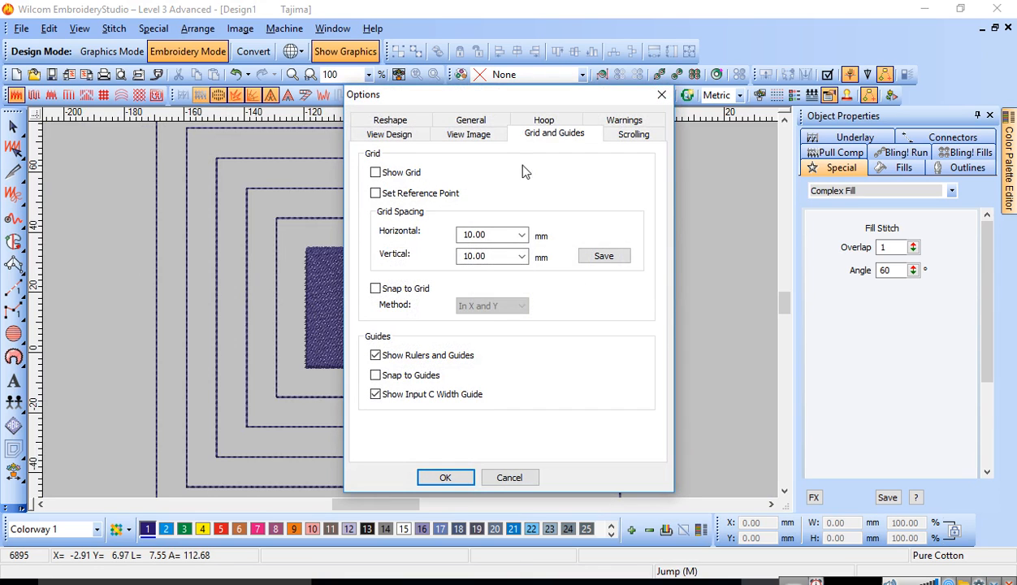
{"action": "left_click", "coordinate": [624, 138]}
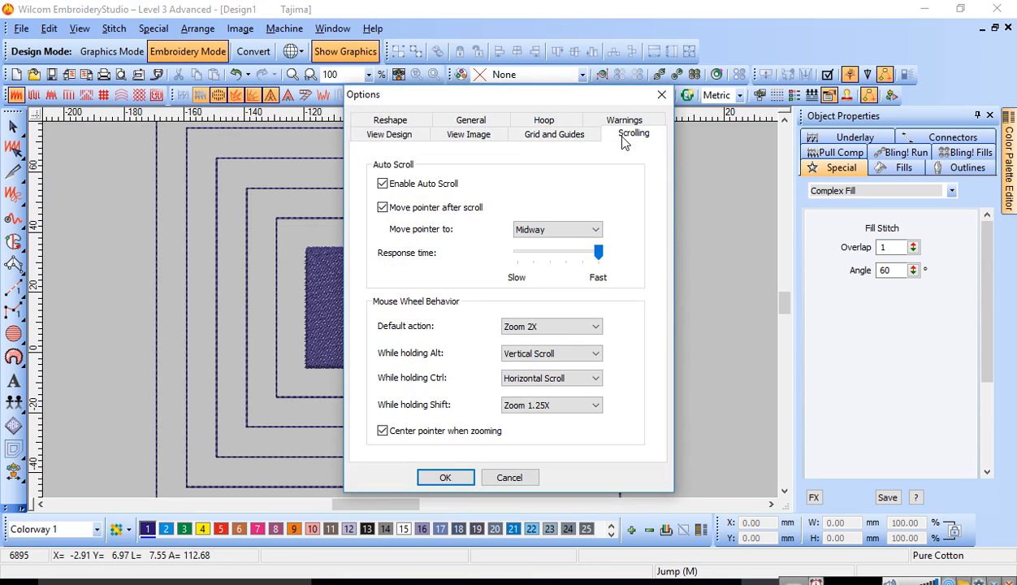
{"action": "left_click", "coordinate": [560, 326]}
{"action": "left_click", "coordinate": [533, 352]}
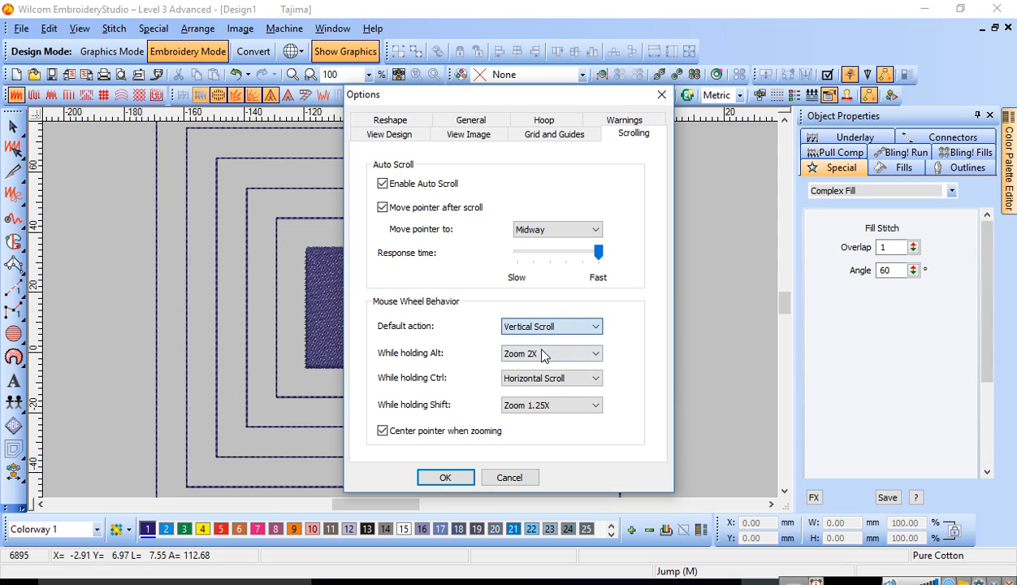
{"action": "left_click", "coordinate": [447, 477]}
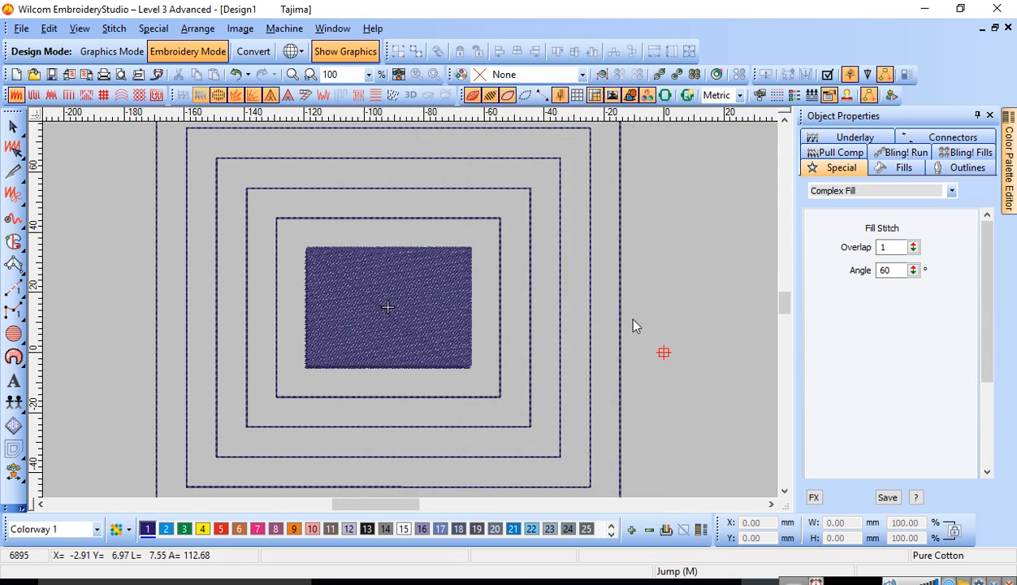
{"action": "scroll", "coordinate": [488, 383], "scroll_direction": "down", "scroll_amount": 3}
{"action": "scroll", "coordinate": [359, 356], "scroll_direction": "up", "scroll_amount": 6}
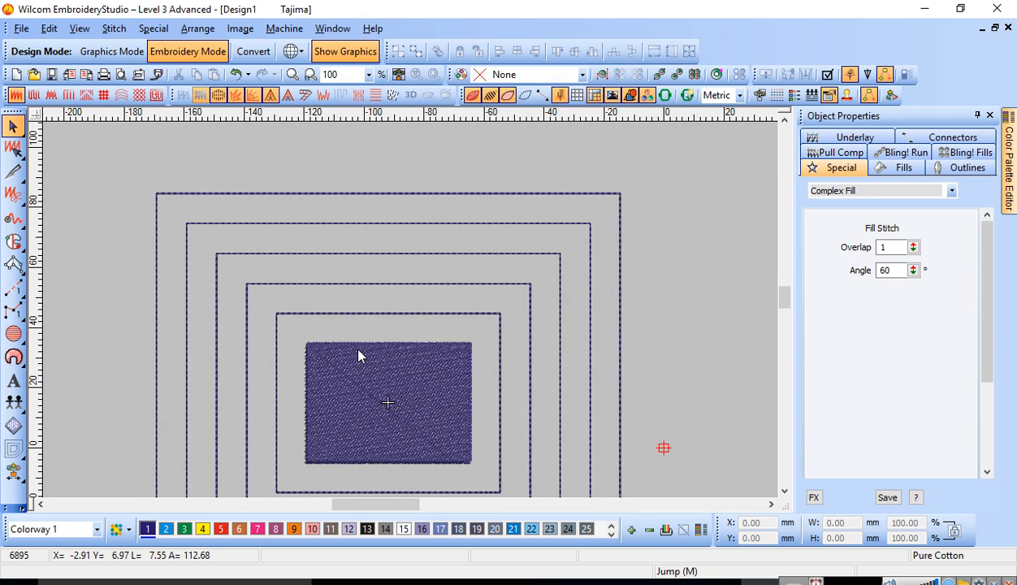
Step: Widen the filled rectangle symmetrically about its centre to about 61.5 mm
{"action": "scroll", "coordinate": [337, 348], "scroll_direction": "down", "scroll_amount": 3}
{"action": "left_click", "coordinate": [372, 312]}
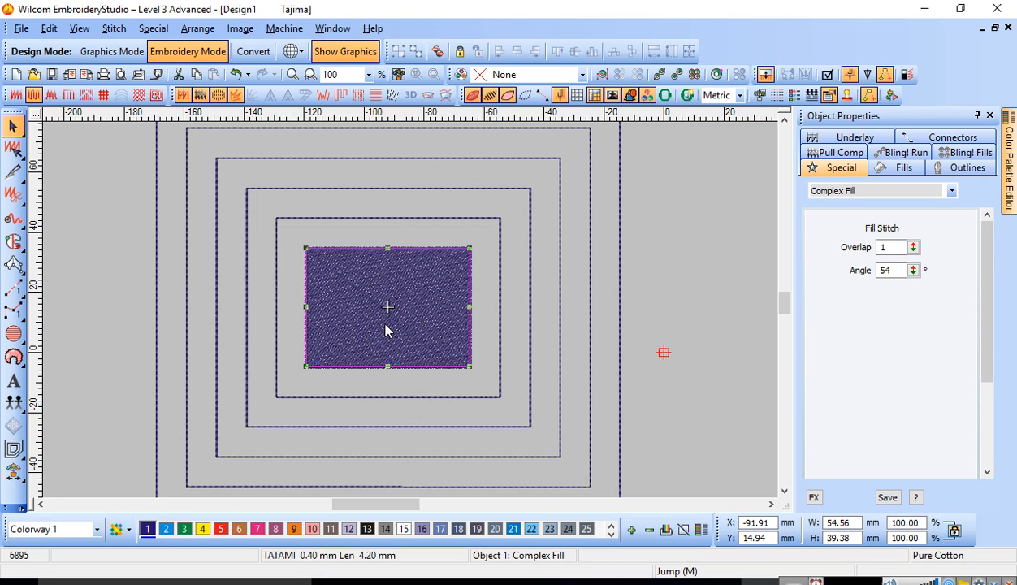
{"action": "left_click_drag", "start_coordinate": [469, 305], "coordinate": [481, 306]}
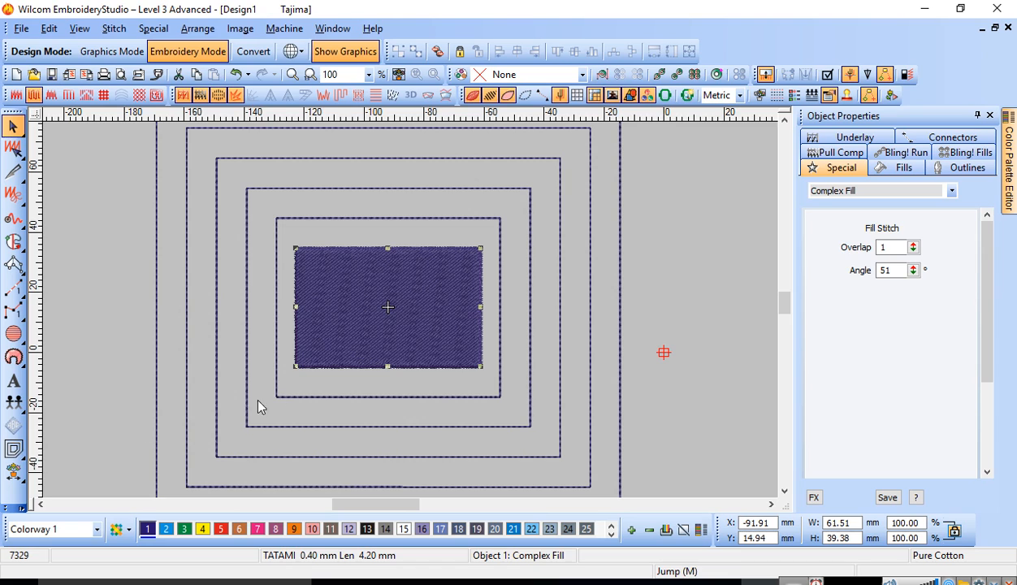
Step: Create one Input C offset outline around the filled rectangle with a fixed offset of 0 mm and a count of 1
{"action": "left_click", "coordinate": [13, 448]}
{"action": "double_click", "coordinate": [426, 210]}
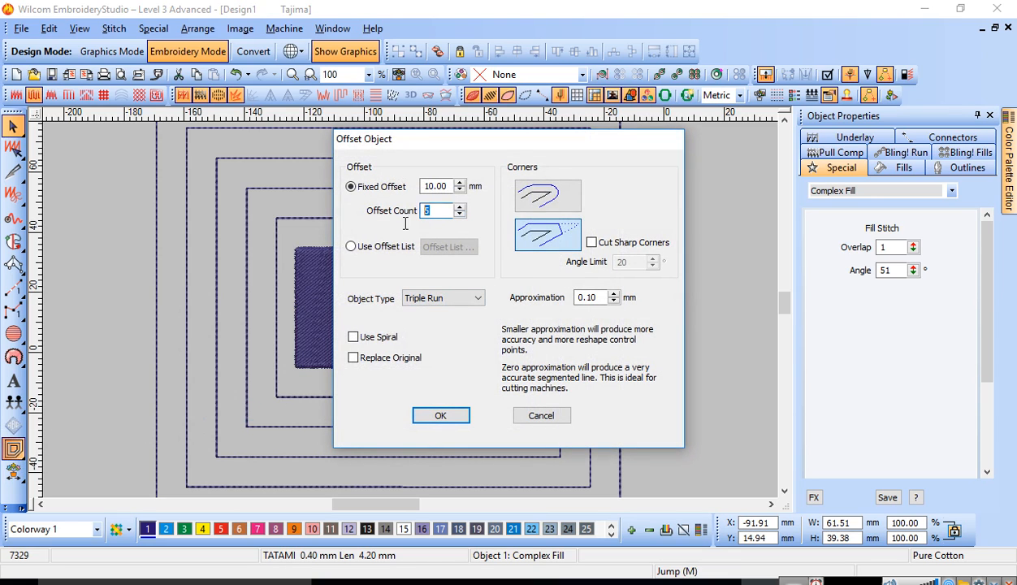
{"action": "type", "text": "1"}
{"action": "key", "text": "shift+Tab"}
{"action": "type", "text": "0"}
{"action": "left_click", "coordinate": [467, 298]}
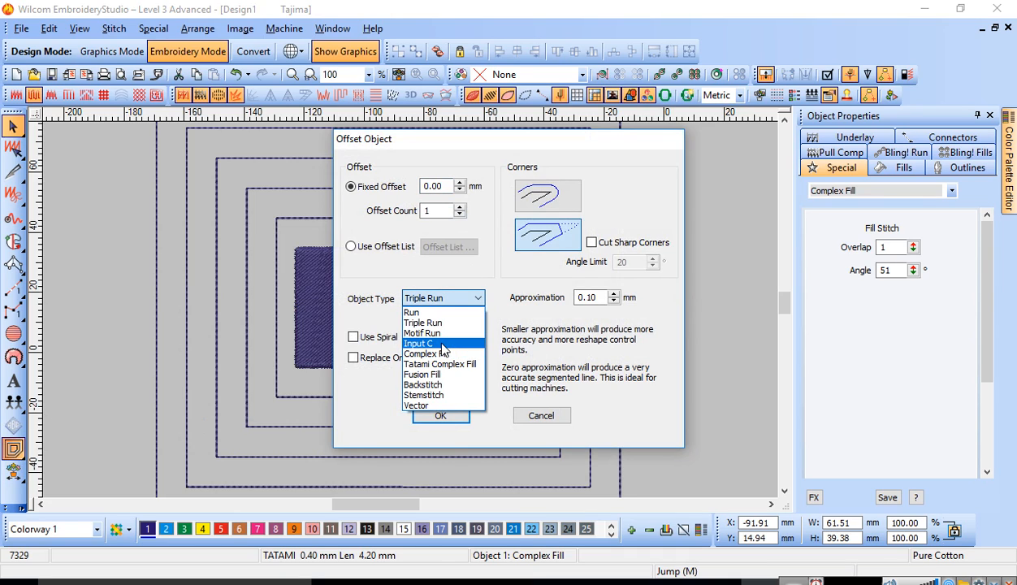
{"action": "left_click", "coordinate": [443, 345]}
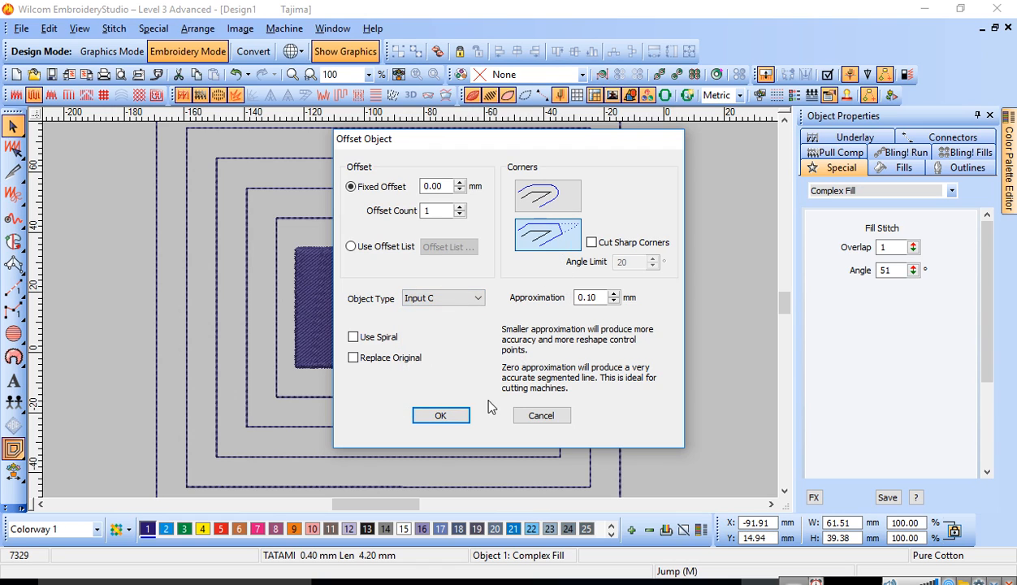
{"action": "left_click", "coordinate": [447, 415]}
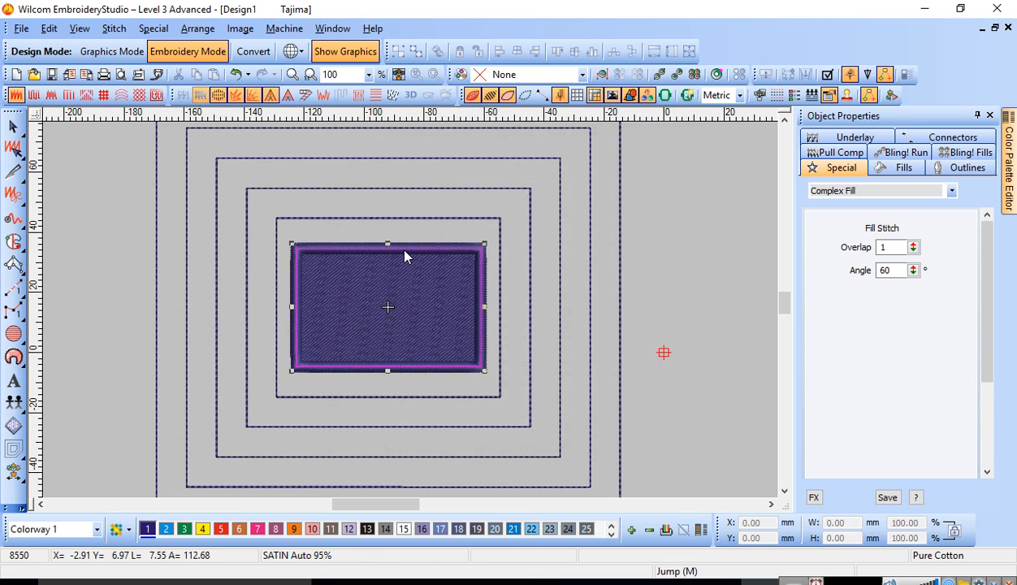
Step: Set the satin border's column width to 2 mm
{"action": "double_click", "coordinate": [887, 247]}
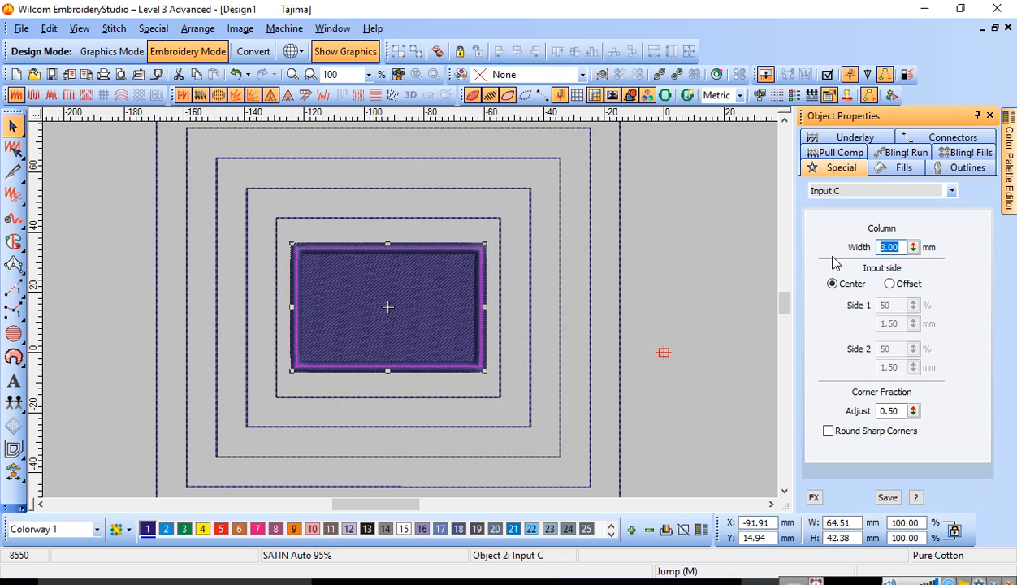
{"action": "type", "text": "2"}
{"action": "key", "text": "Return"}
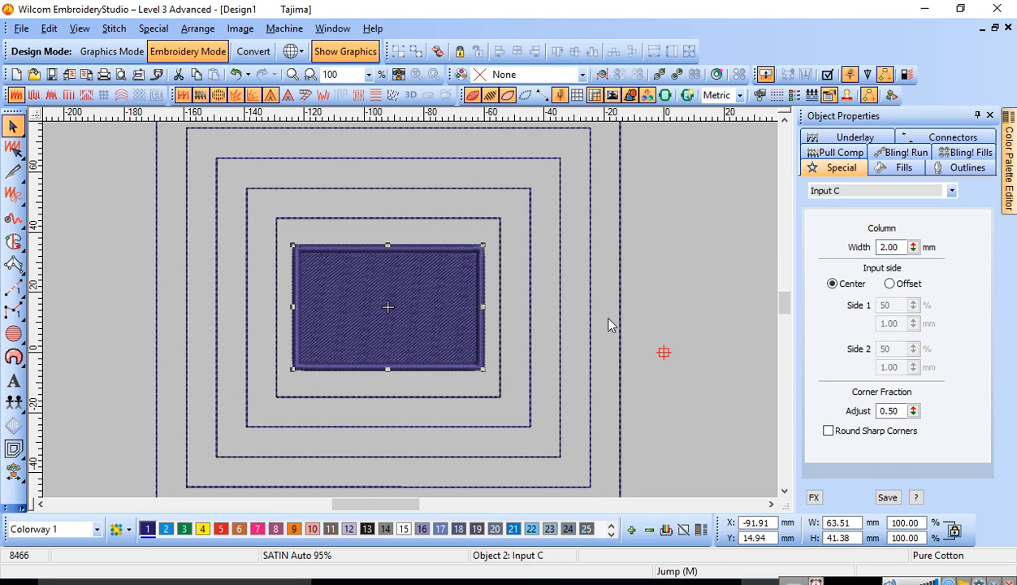
Step: Switch the satin border's input side to Offset with Side 1 at 30%
{"action": "left_click", "coordinate": [891, 284]}
{"action": "double_click", "coordinate": [886, 305]}
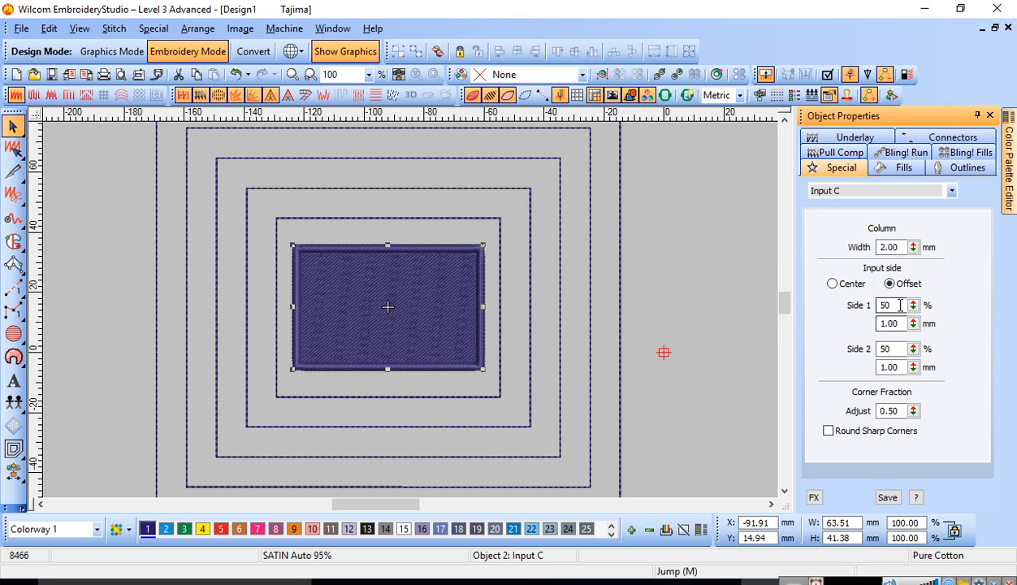
{"action": "type", "text": "30"}
{"action": "key", "text": "Return"}
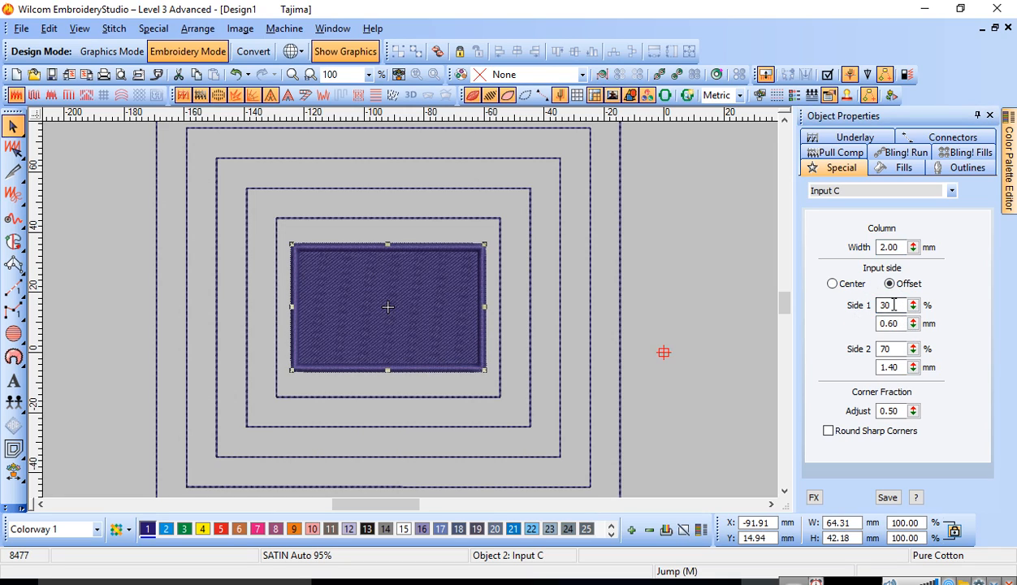
Step: Set the satin border's Side 1 to 70% and check its outline with Reshape
{"action": "double_click", "coordinate": [886, 306]}
{"action": "type", "text": "70"}
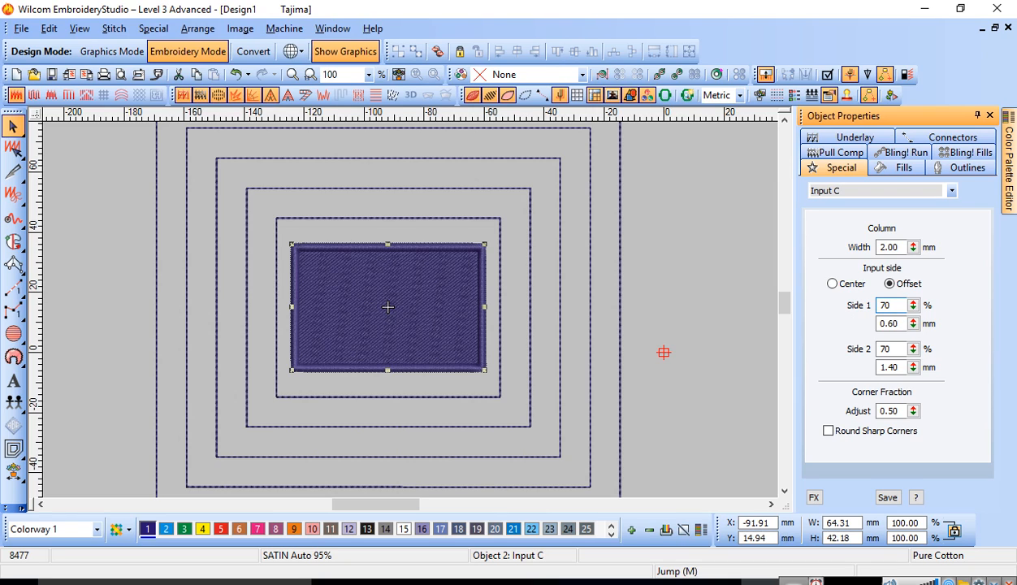
{"action": "key", "text": "Return"}
{"action": "key", "text": "h"}
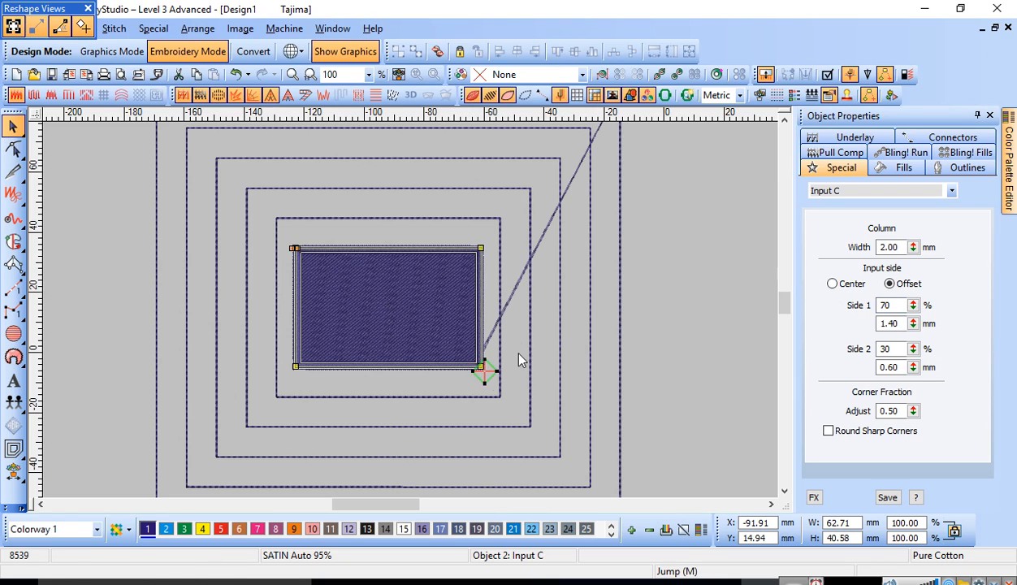
{"action": "key", "text": "Escape"}
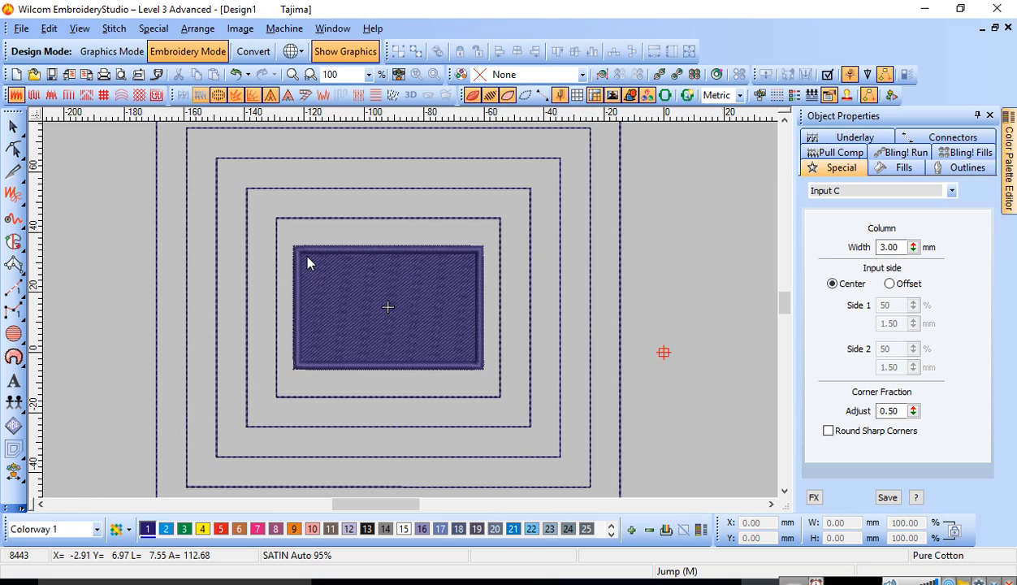
Step: Recolour the filled rectangle and its satin border with red colour 5 and check them with TrueView toggled
{"action": "left_click", "coordinate": [325, 273]}
{"action": "key", "text": "t"}
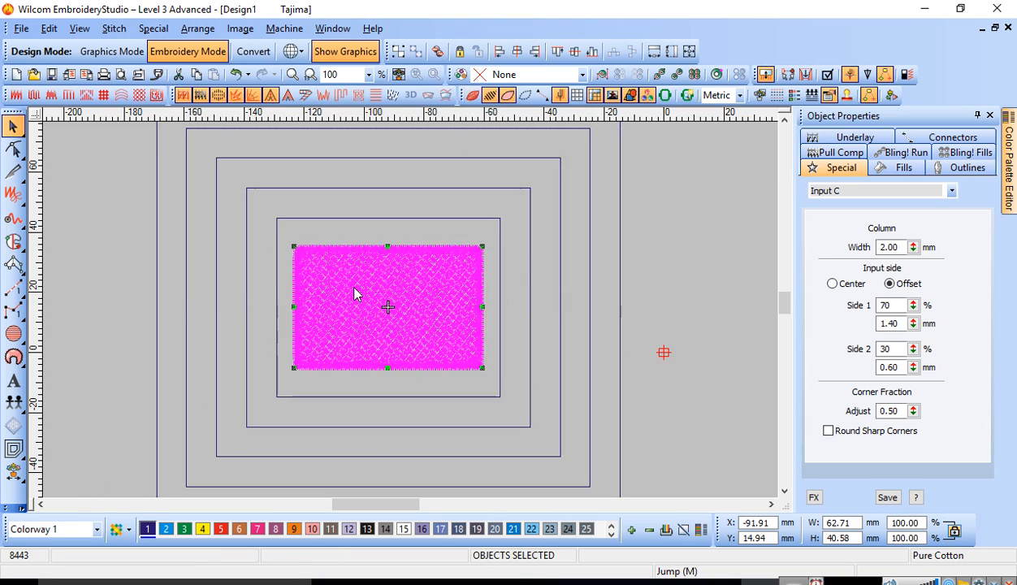
{"action": "left_click", "coordinate": [224, 527]}
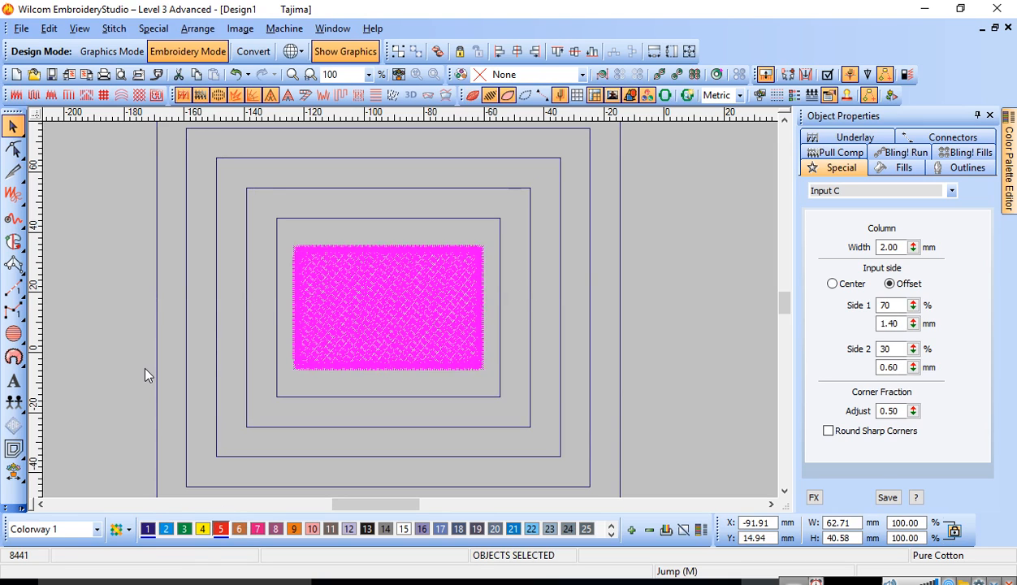
{"action": "left_click", "coordinate": [163, 368]}
{"action": "key", "text": "t"}
{"action": "key", "text": "t"}
Step: Recolour the filled rectangle and its satin border with green colour 3 and restore TrueView
{"action": "left_click_drag", "start_coordinate": [104, 219], "coordinate": [538, 391]}
{"action": "left_click", "coordinate": [185, 529]}
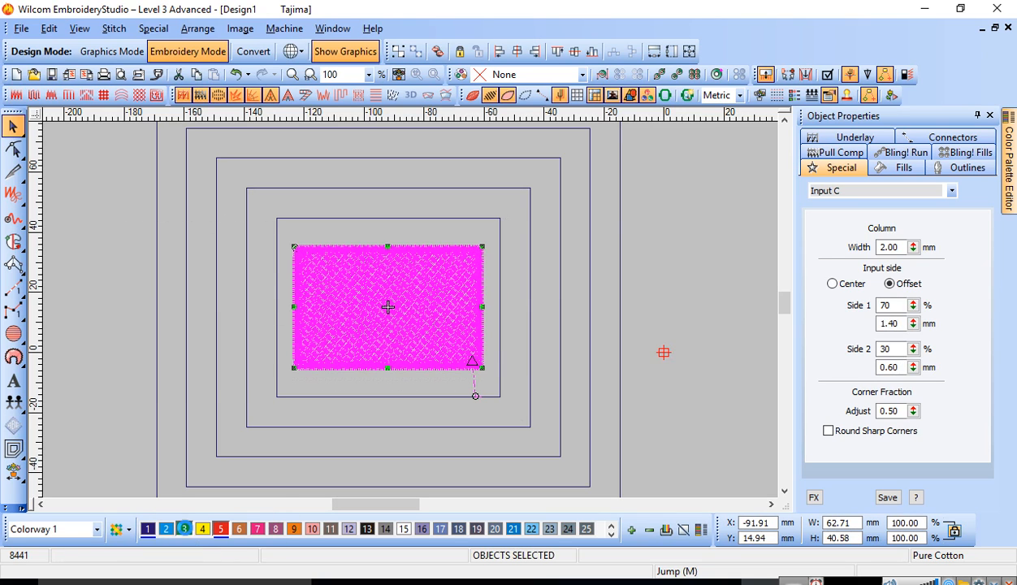
{"action": "left_click", "coordinate": [101, 318]}
{"action": "key", "text": "t"}
{"action": "key", "text": "t"}
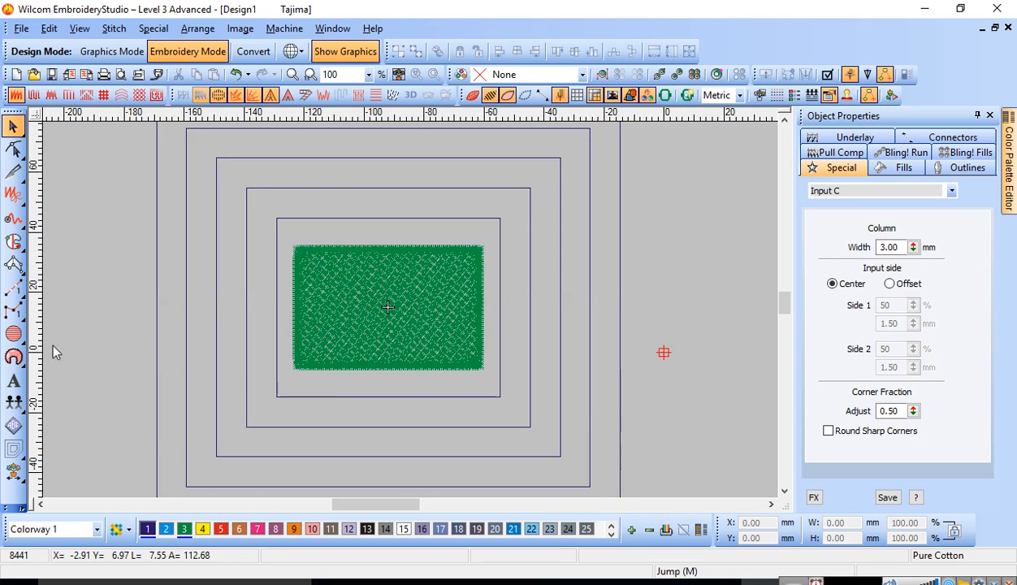
{"action": "key", "text": "t"}
Step: Open the Auto Start and End settings of the design and leave the dialog
{"action": "left_click", "coordinate": [114, 28]}
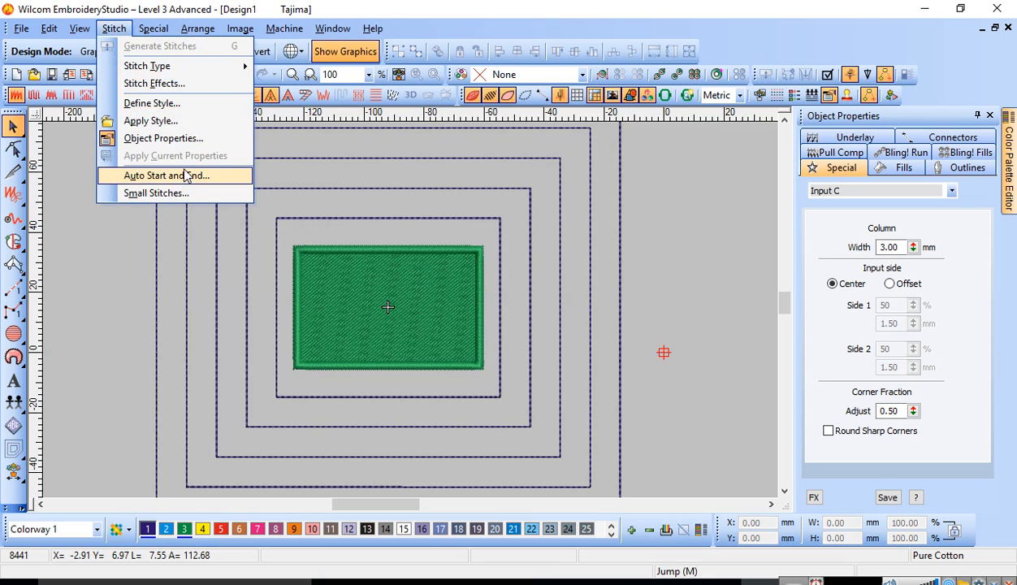
{"action": "left_click", "coordinate": [184, 174]}
{"action": "left_click", "coordinate": [591, 152]}
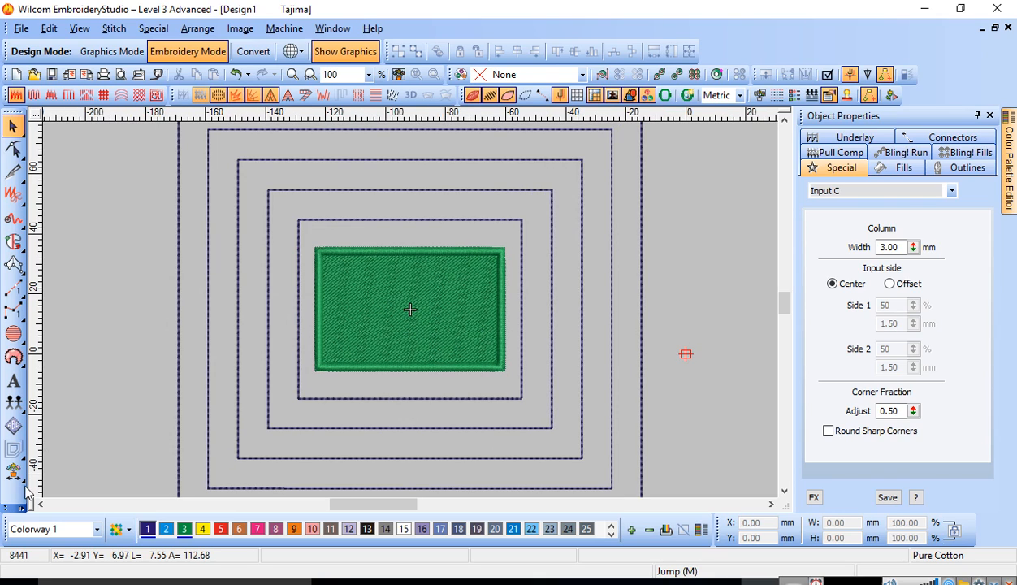
{"action": "left_click", "coordinate": [8, 509]}
{"action": "mouse_move", "coordinate": [37, 534]}
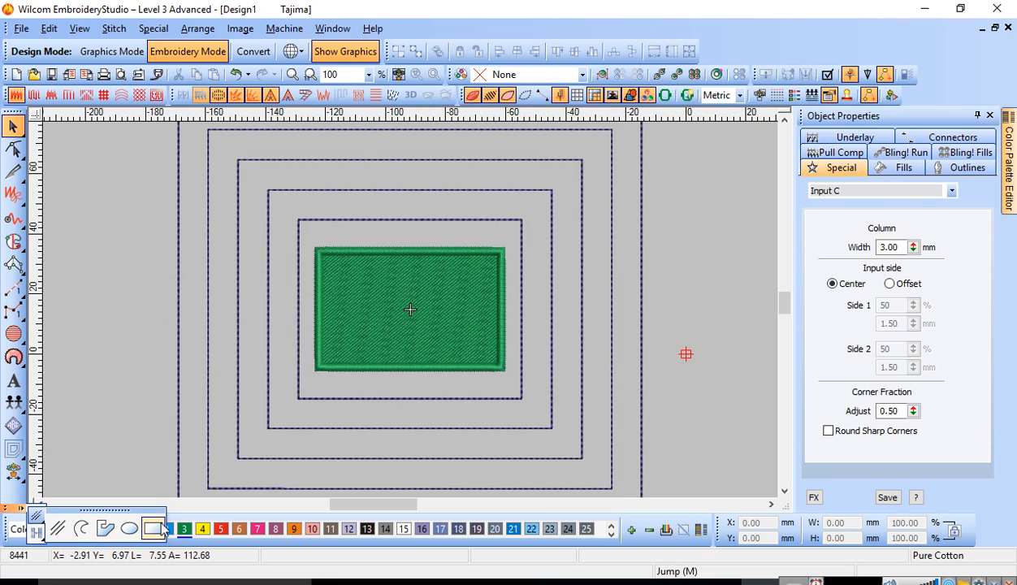
{"action": "left_click", "coordinate": [130, 528]}
{"action": "left_click", "coordinate": [410, 310]}
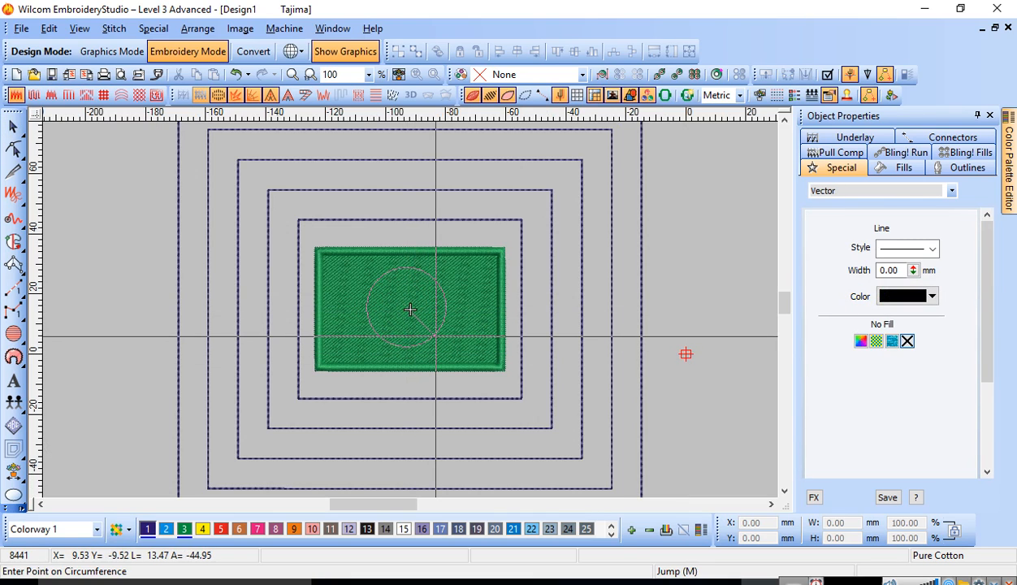
Step: Digitize a satin circle about 22 mm in diameter at the centre of the green rectangle
{"action": "left_click", "coordinate": [13, 334]}
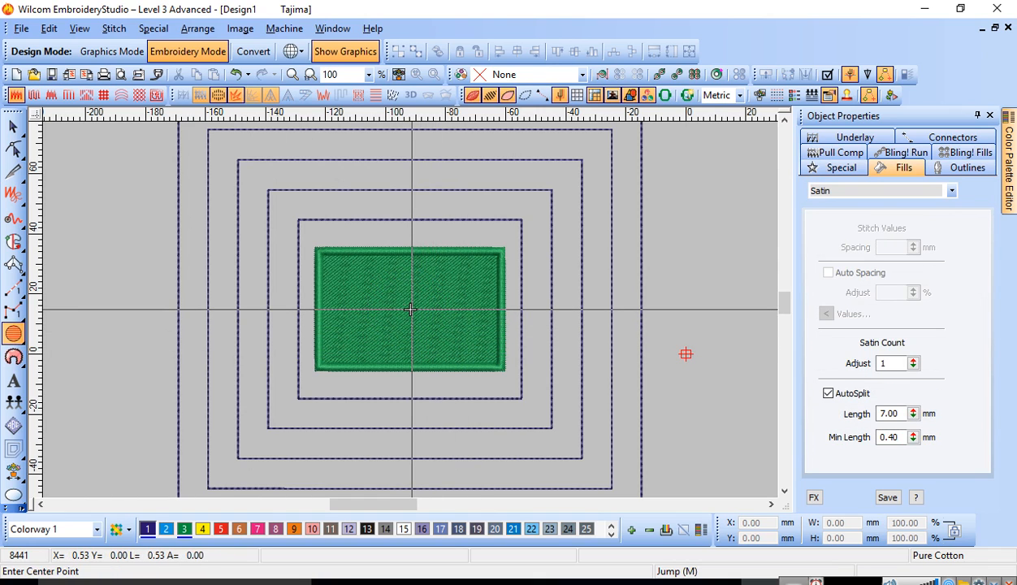
{"action": "left_click", "coordinate": [410, 309]}
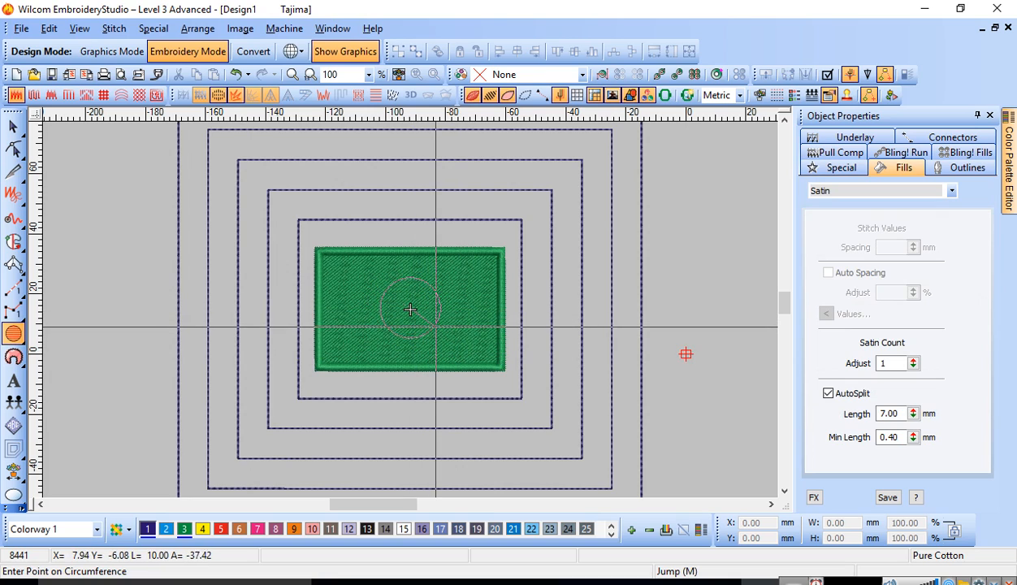
{"action": "left_click", "coordinate": [438, 329]}
{"action": "key", "text": "Return"}
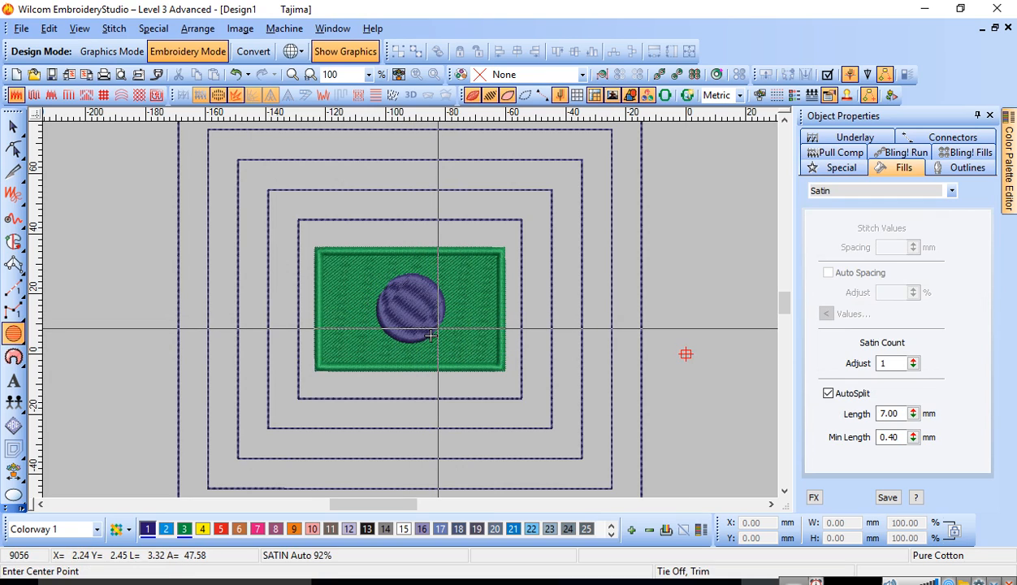
Step: Change the circle to a Tatami fill in red colour 5 and deselect it
{"action": "left_click", "coordinate": [12, 126]}
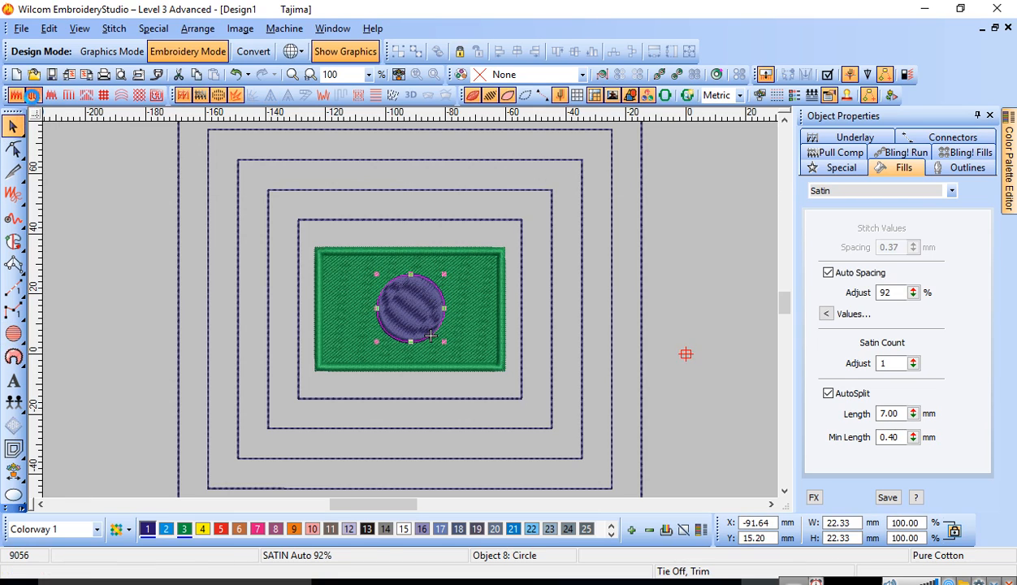
{"action": "left_click", "coordinate": [34, 96]}
{"action": "left_click", "coordinate": [203, 529]}
{"action": "left_click", "coordinate": [220, 529]}
{"action": "key", "text": "h"}
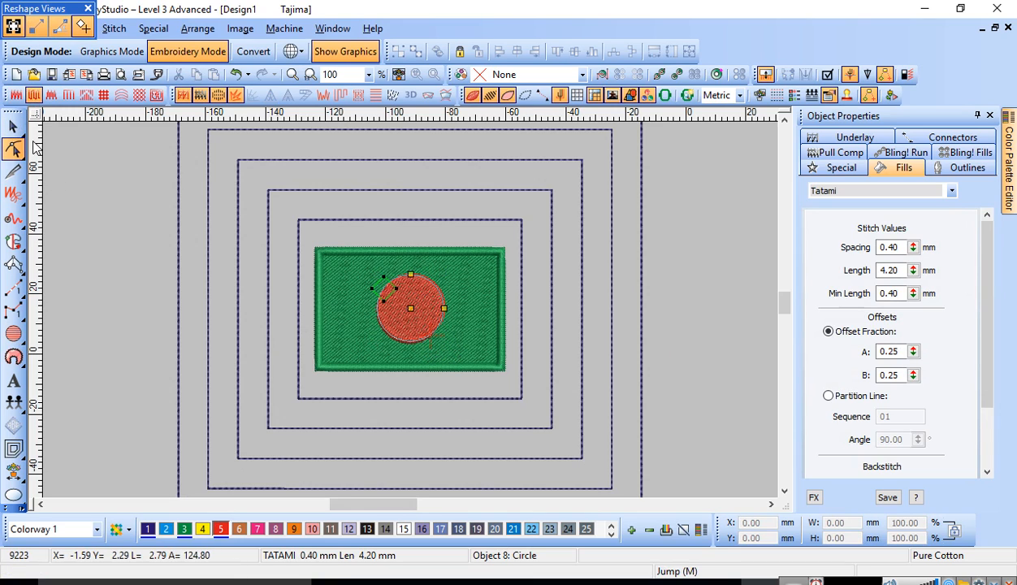
{"action": "left_click", "coordinate": [13, 126]}
{"action": "left_click", "coordinate": [102, 281]}
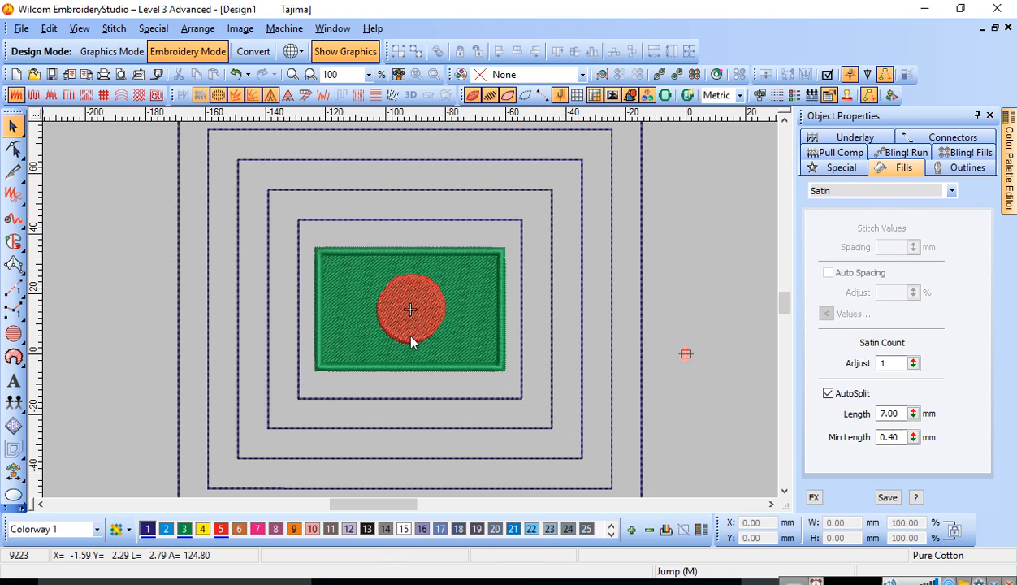
{"action": "scroll", "coordinate": [539, 370], "scroll_direction": "down", "scroll_amount": 2}
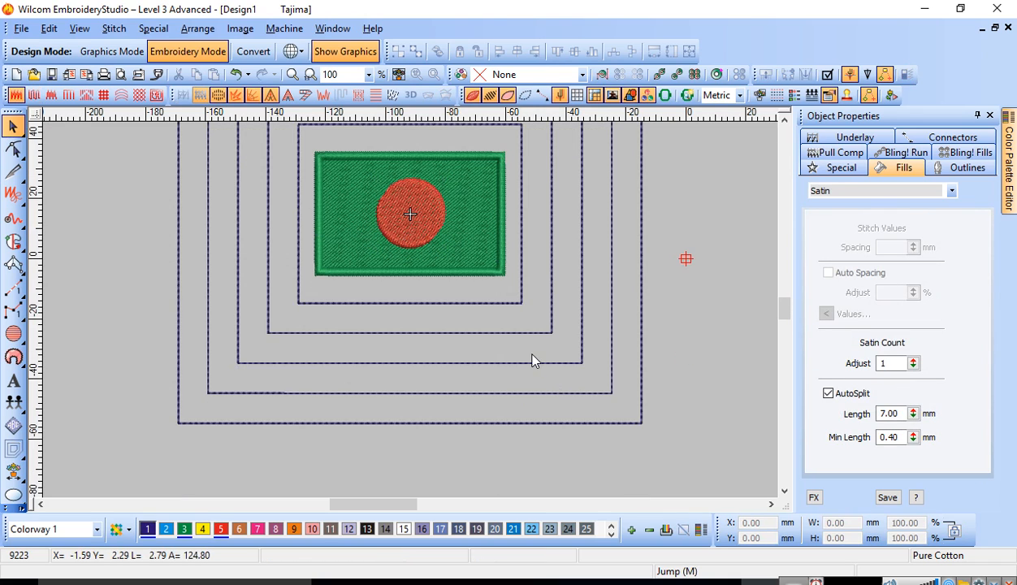
{"action": "scroll", "coordinate": [527, 353], "scroll_direction": "up", "scroll_amount": 2}
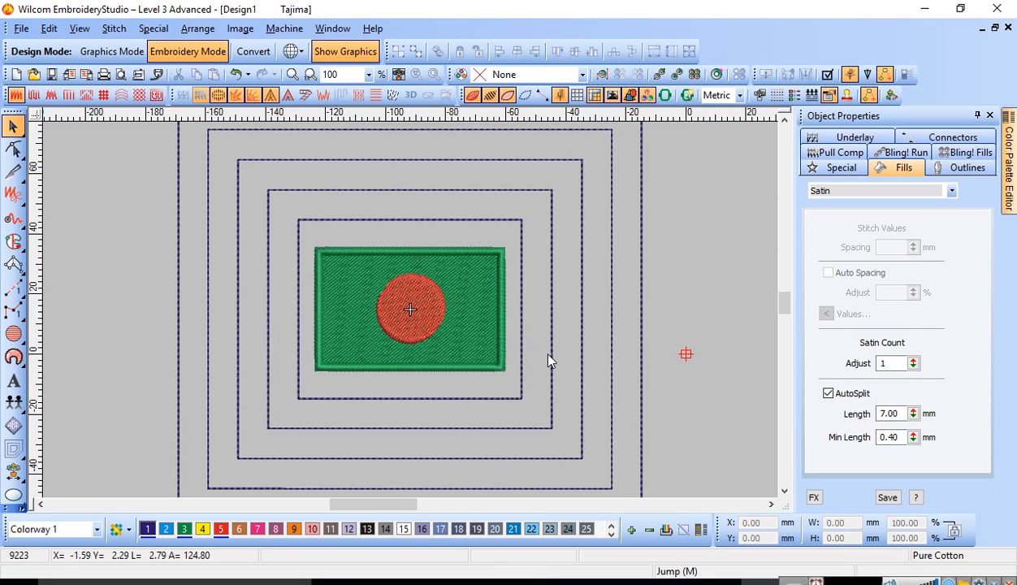
{"action": "scroll", "coordinate": [545, 406], "scroll_direction": "up", "scroll_amount": 2}
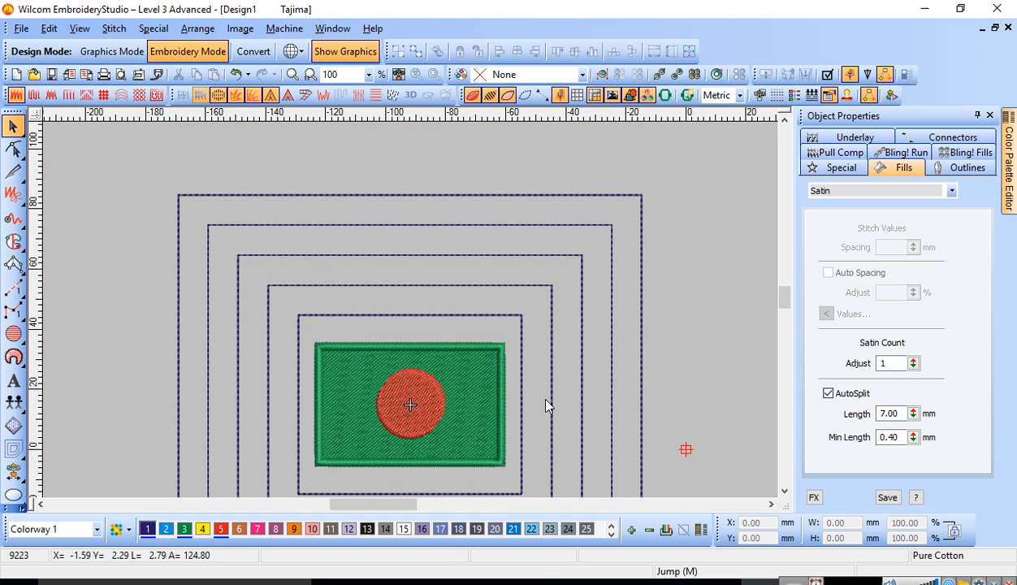
Step: Examine the green flag with its red circle and surrounding offset outlines, checking the fill properties of the green rectangle
{"action": "scroll", "coordinate": [521, 355], "scroll_direction": "down", "scroll_amount": 4}
{"action": "scroll", "coordinate": [521, 355], "scroll_direction": "up", "scroll_amount": 2}
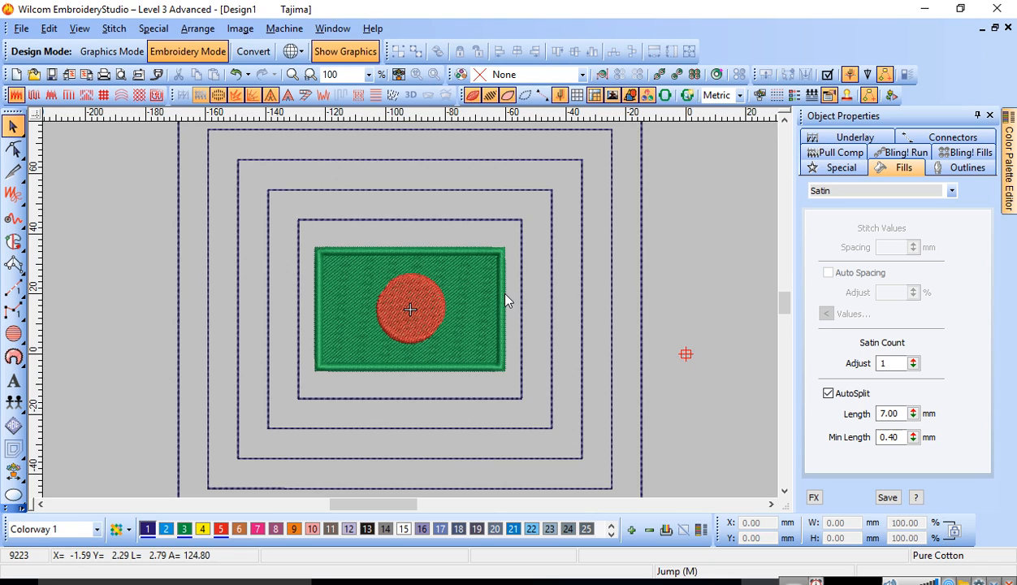
{"action": "scroll", "coordinate": [505, 300], "scroll_direction": "down", "scroll_amount": 3}
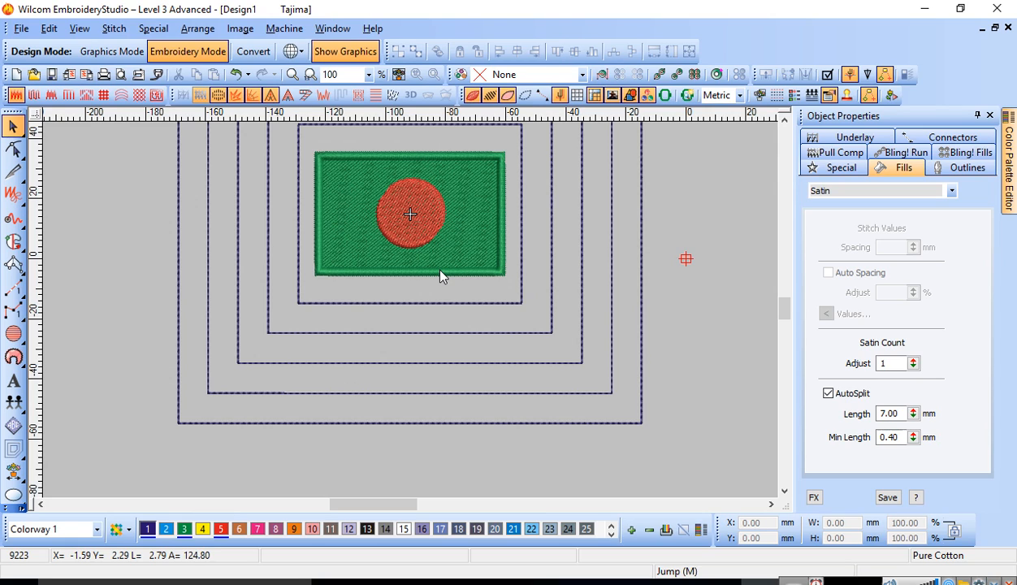
{"action": "scroll", "coordinate": [441, 277], "scroll_direction": "up", "scroll_amount": 3}
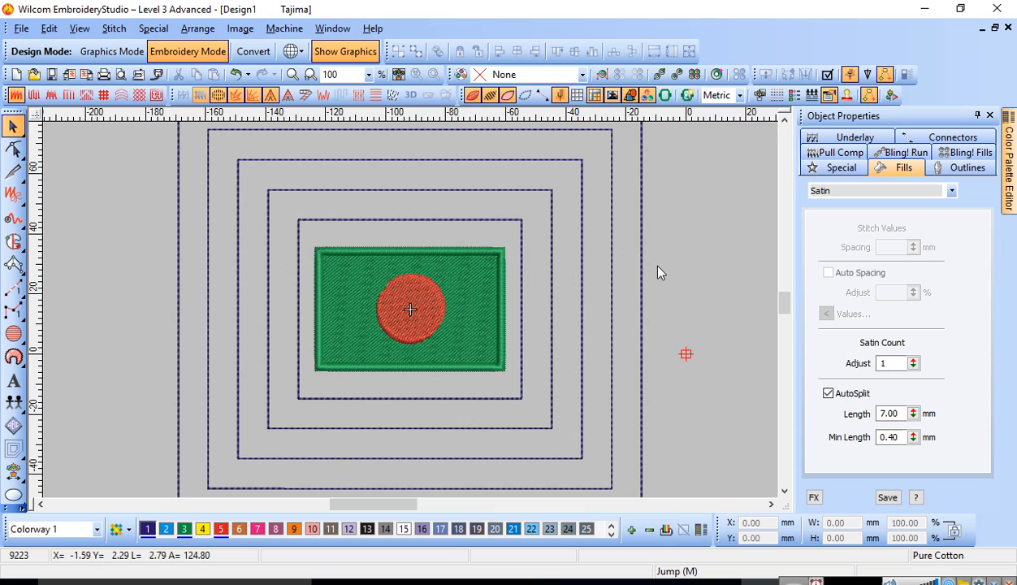
{"action": "left_click", "coordinate": [486, 303]}
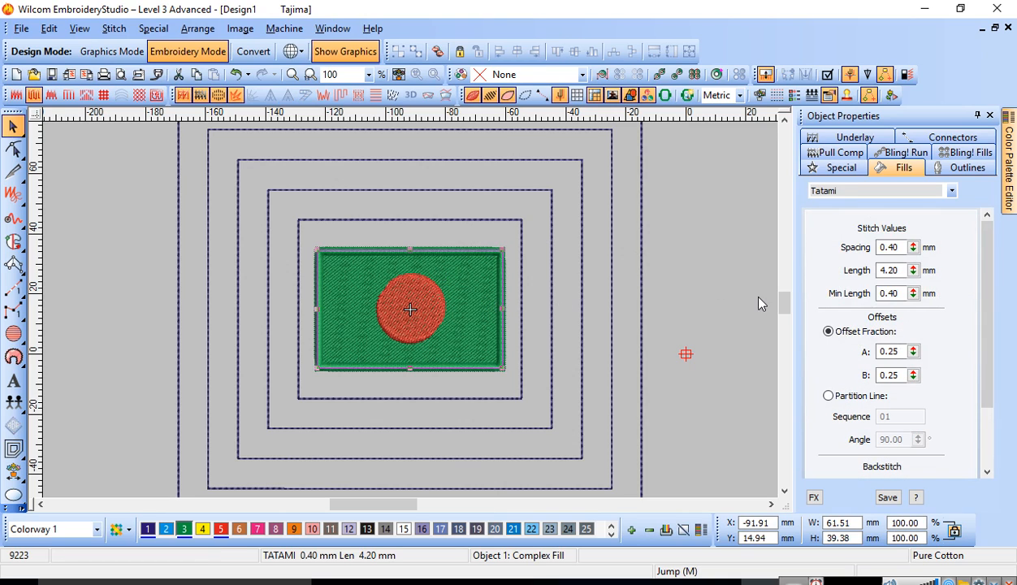
{"action": "left_click", "coordinate": [739, 296]}
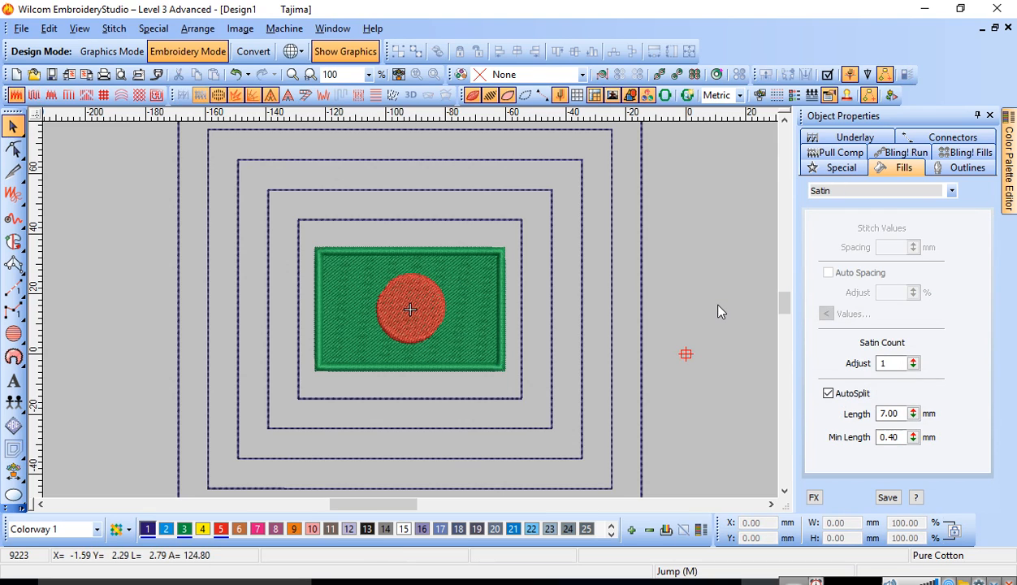
{"action": "scroll", "coordinate": [713, 314], "scroll_direction": "down", "scroll_amount": 3}
{"action": "scroll", "coordinate": [714, 313], "scroll_direction": "up", "scroll_amount": 3}
{"action": "scroll", "coordinate": [714, 314], "scroll_direction": "up", "scroll_amount": 2}
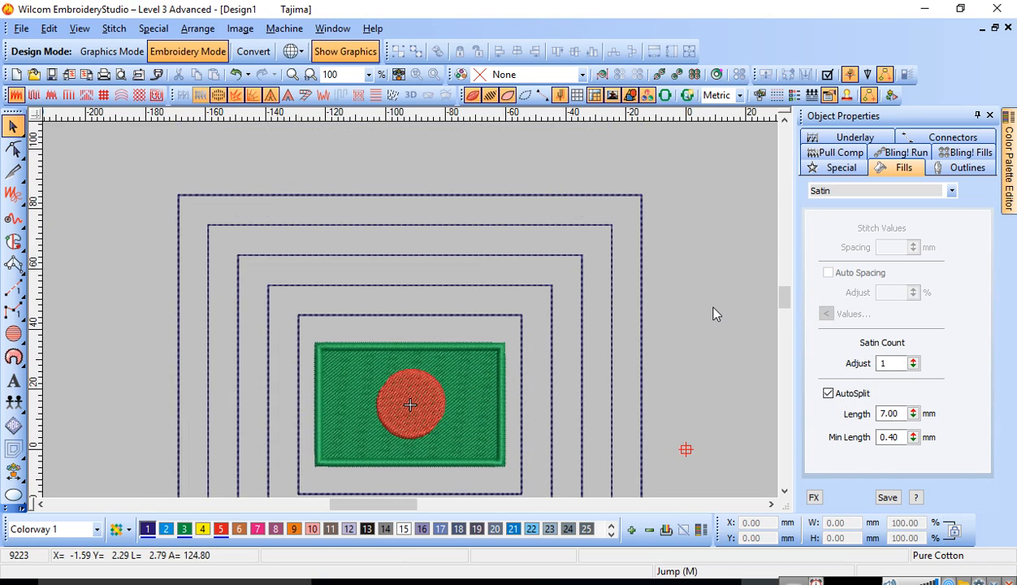